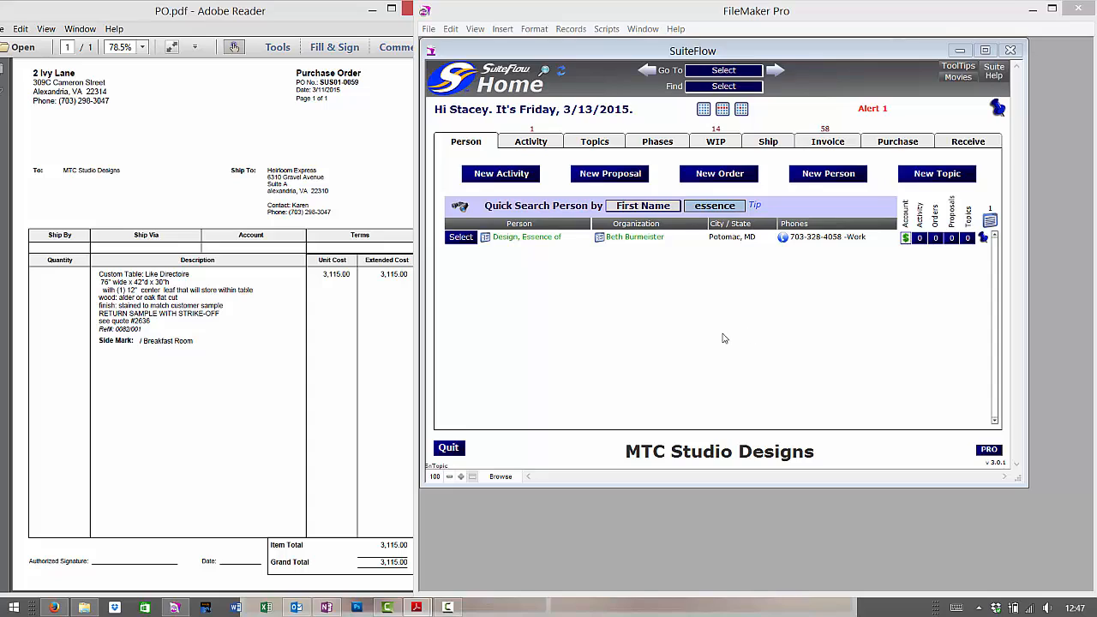
Focus the SuiteFlow Home window and maximize it within FileMaker Pro.
left_click(723, 339)
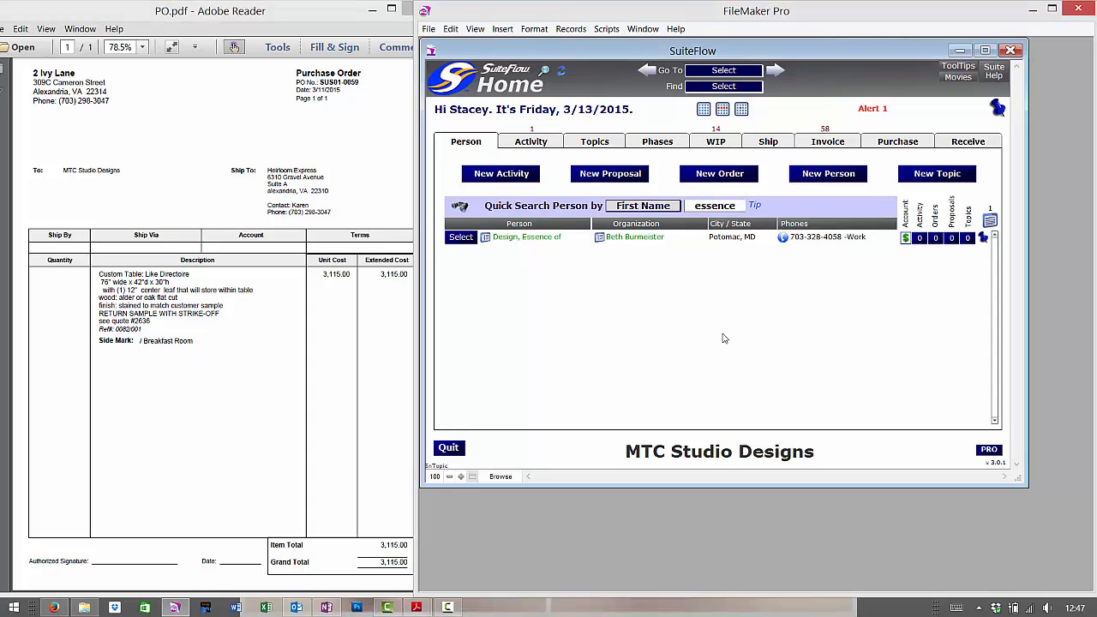
double_click(710, 53)
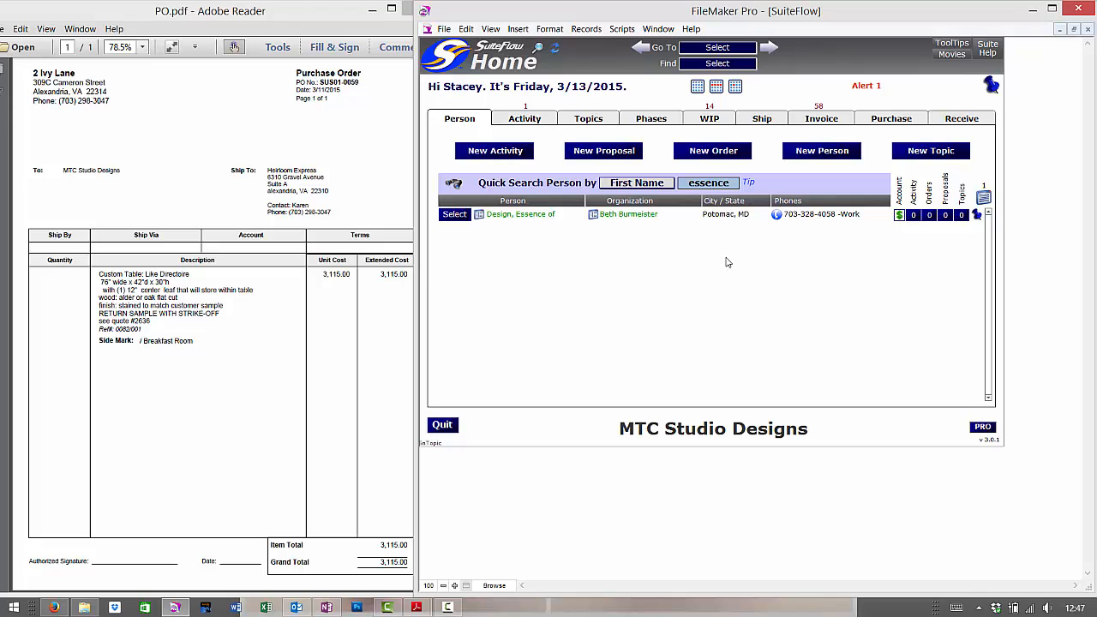
left_click(731, 186)
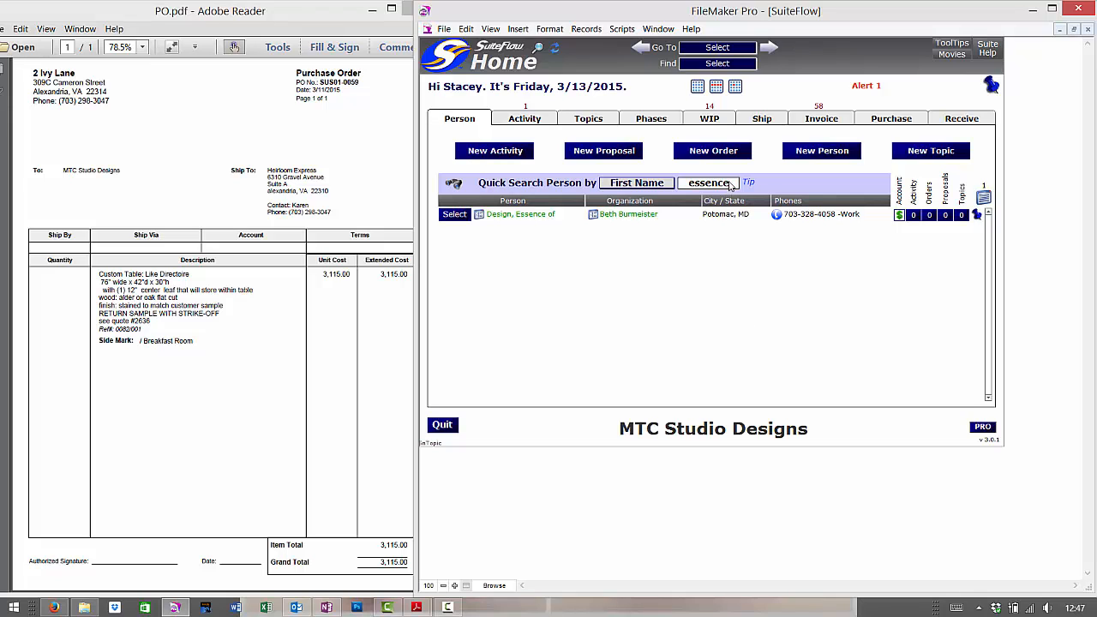
double_click(731, 183)
left_click(757, 307)
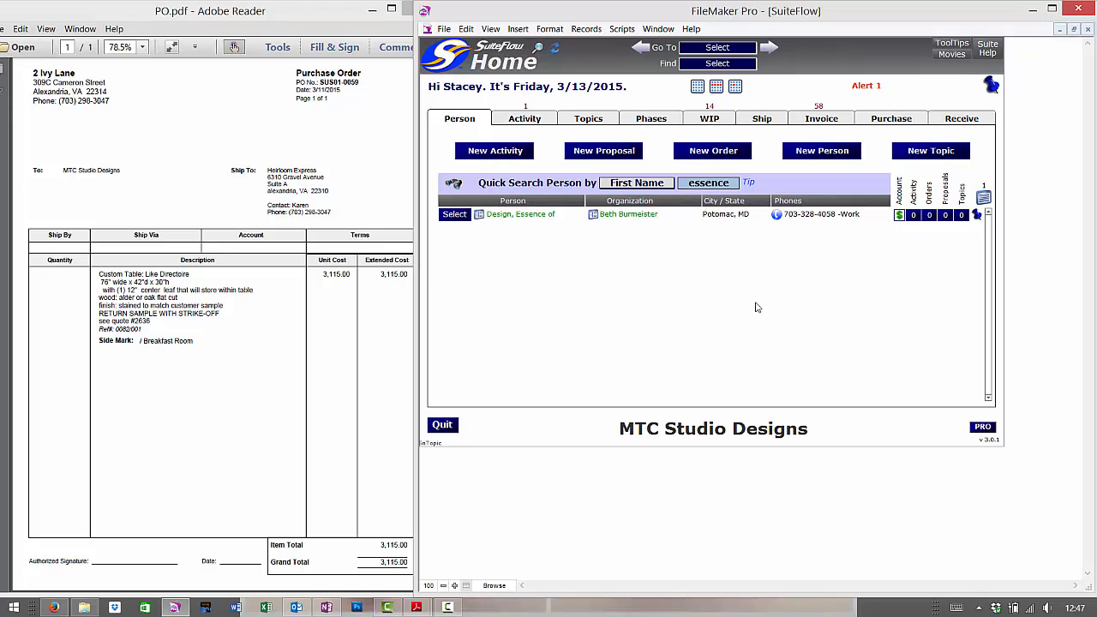
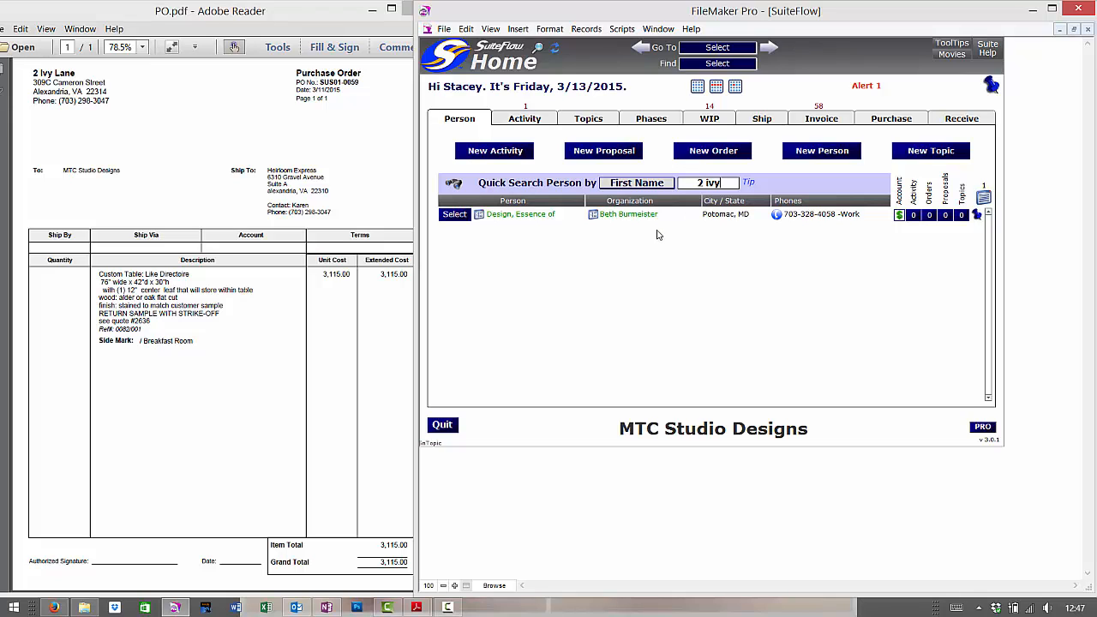
key("Return")
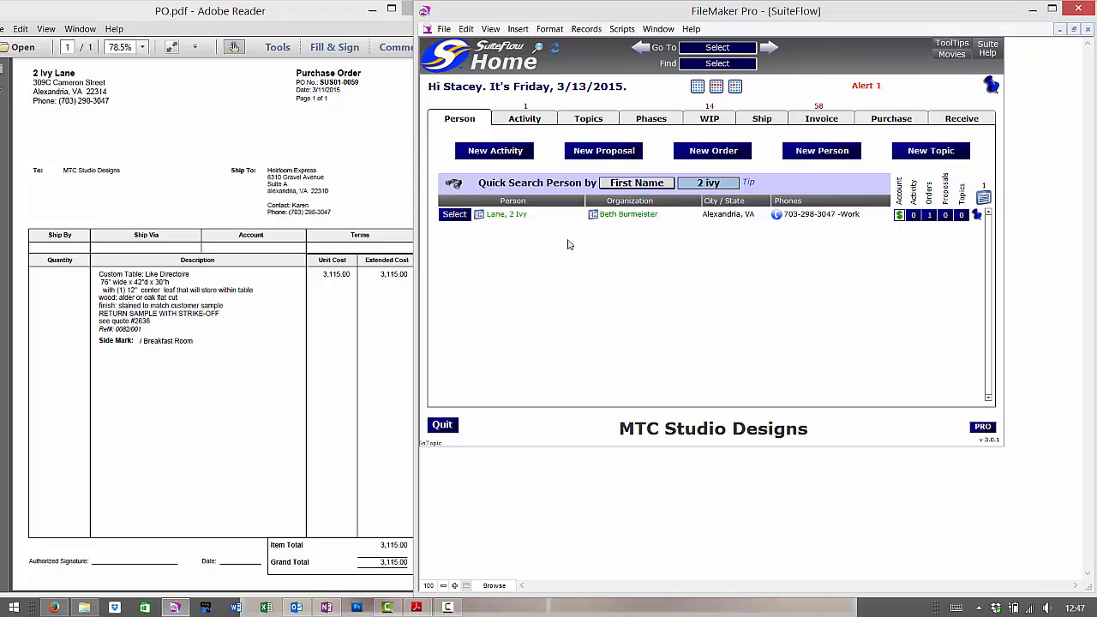
left_click(457, 216)
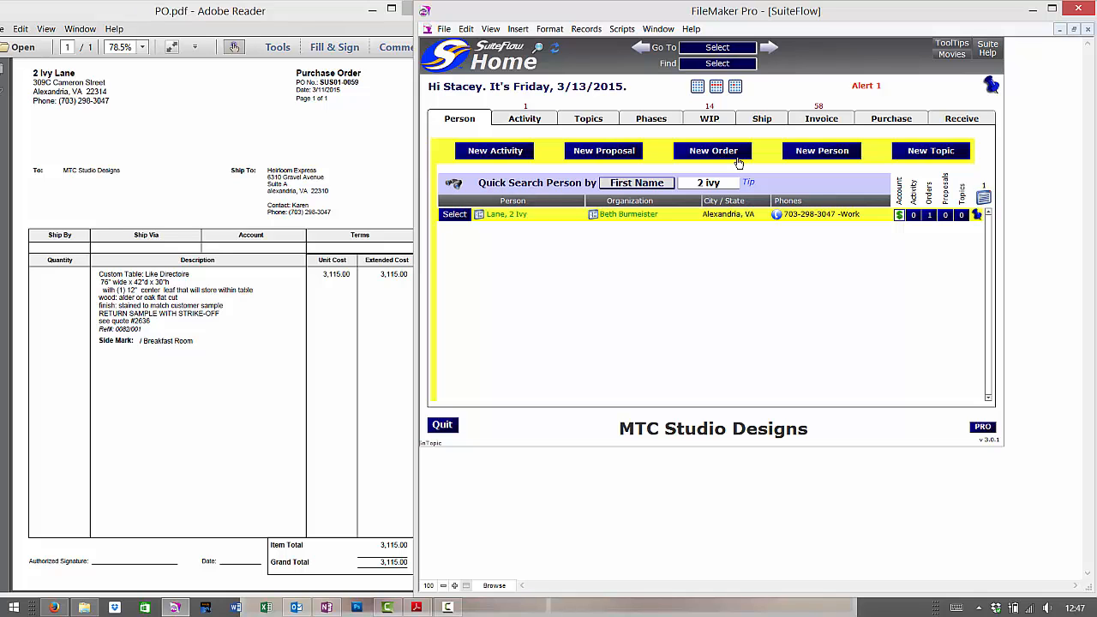
left_click(932, 216)
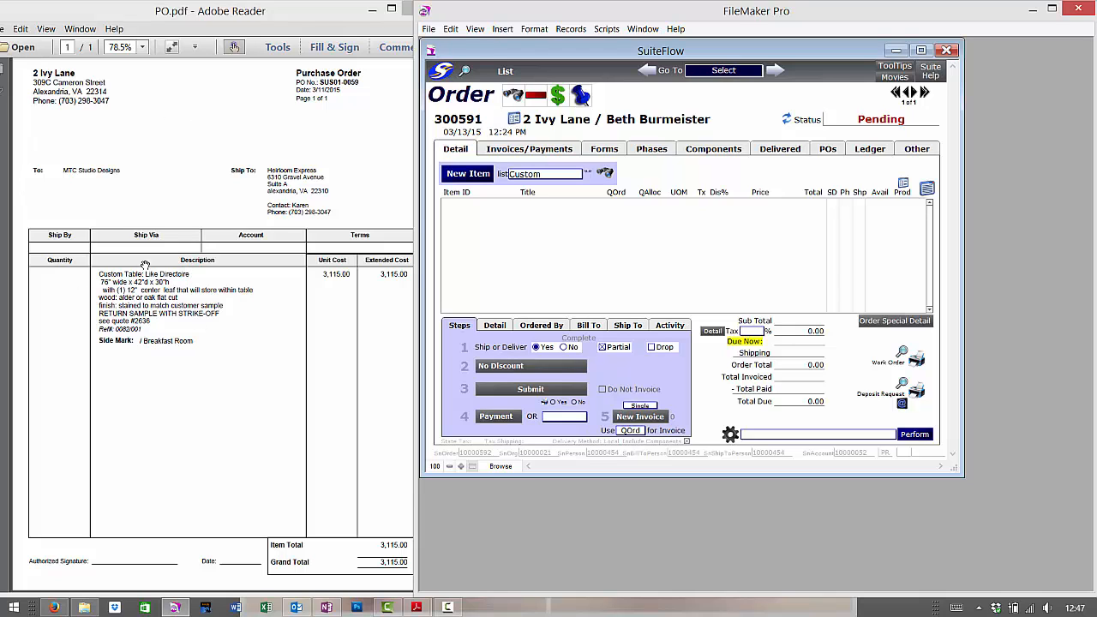
mouse_move(84, 607)
left_click(107, 520)
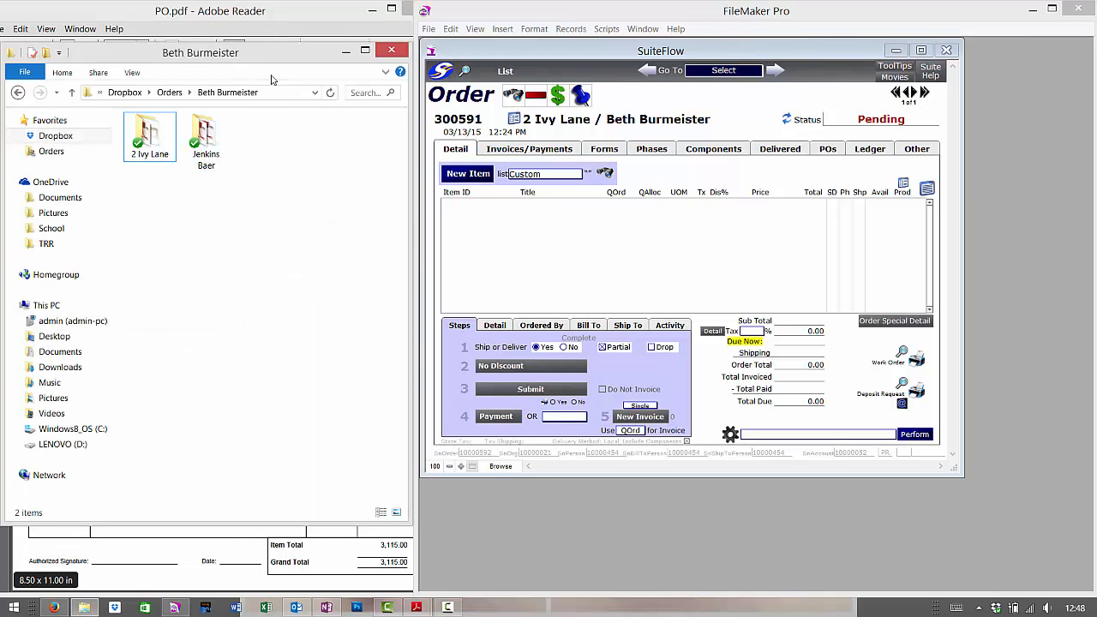
left_click(138, 143)
double_click(138, 143)
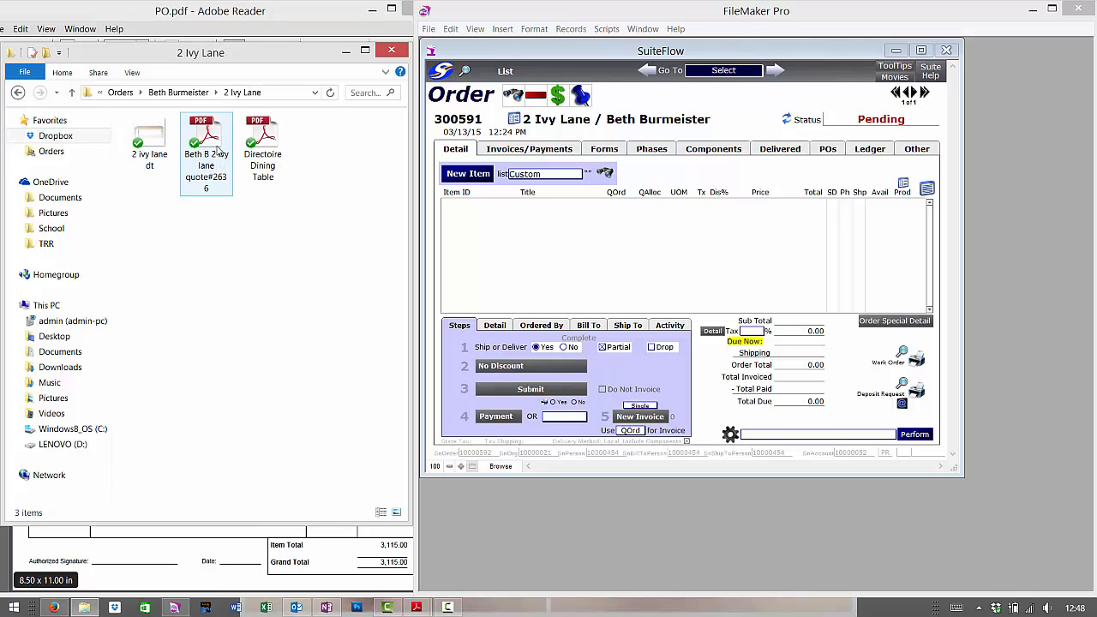
left_click(262, 167)
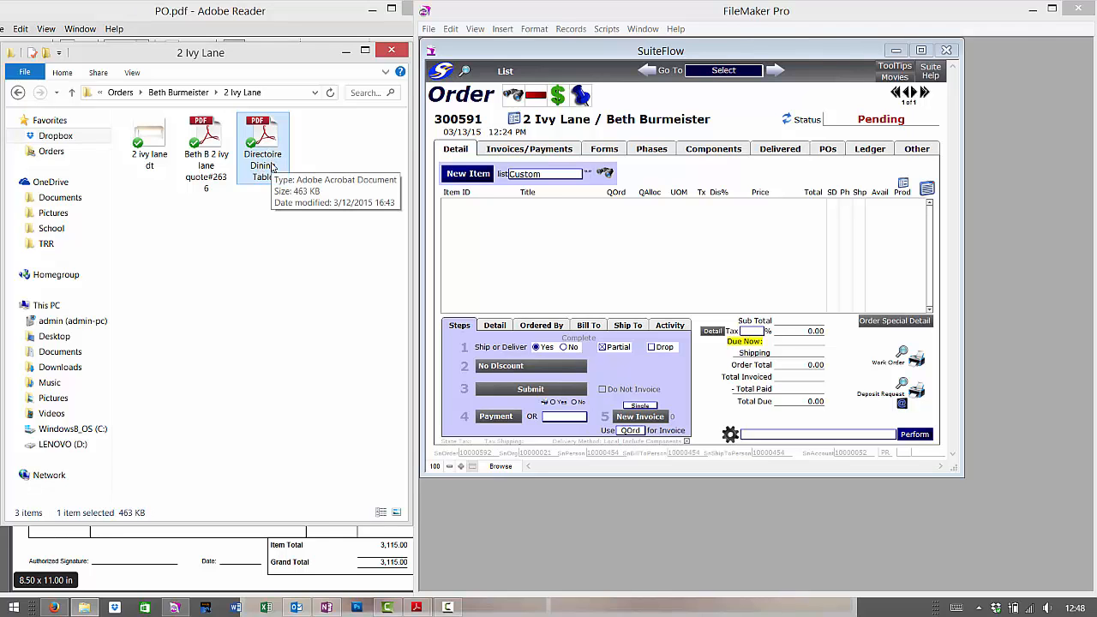
double_click(271, 165)
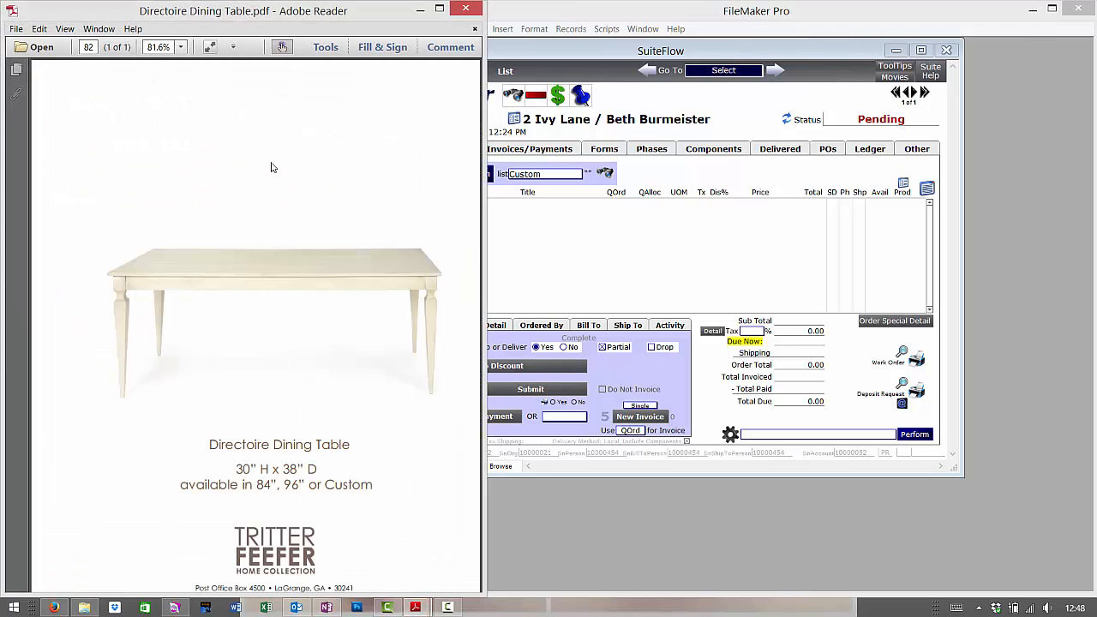
Close the Directoire Dining Table brochure in Adobe Reader.
left_click(478, 8)
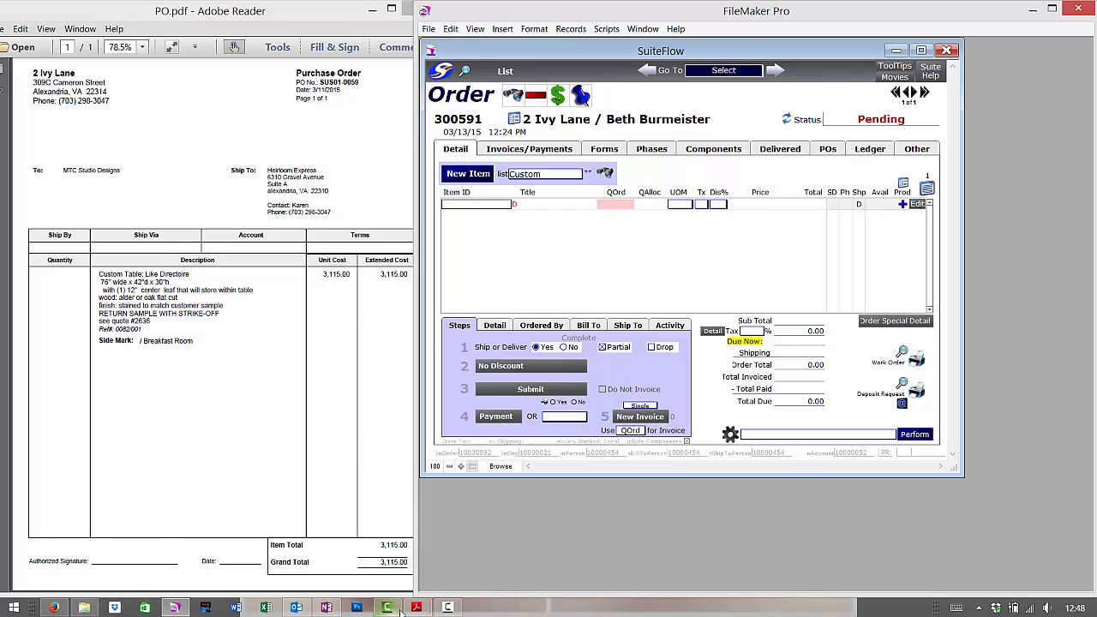
Show Suiteflow Product Number List.pdf beside order 300591, then return to the FileMaker order.
mouse_move(412, 609)
left_click(358, 559)
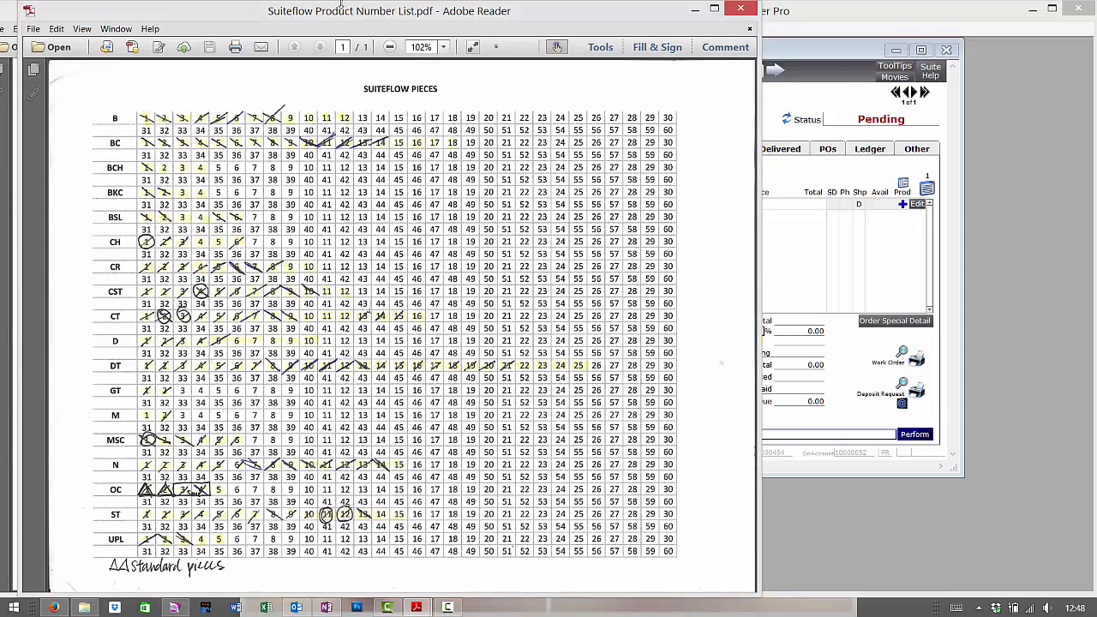
left_click_drag(330, 17, 321, 18)
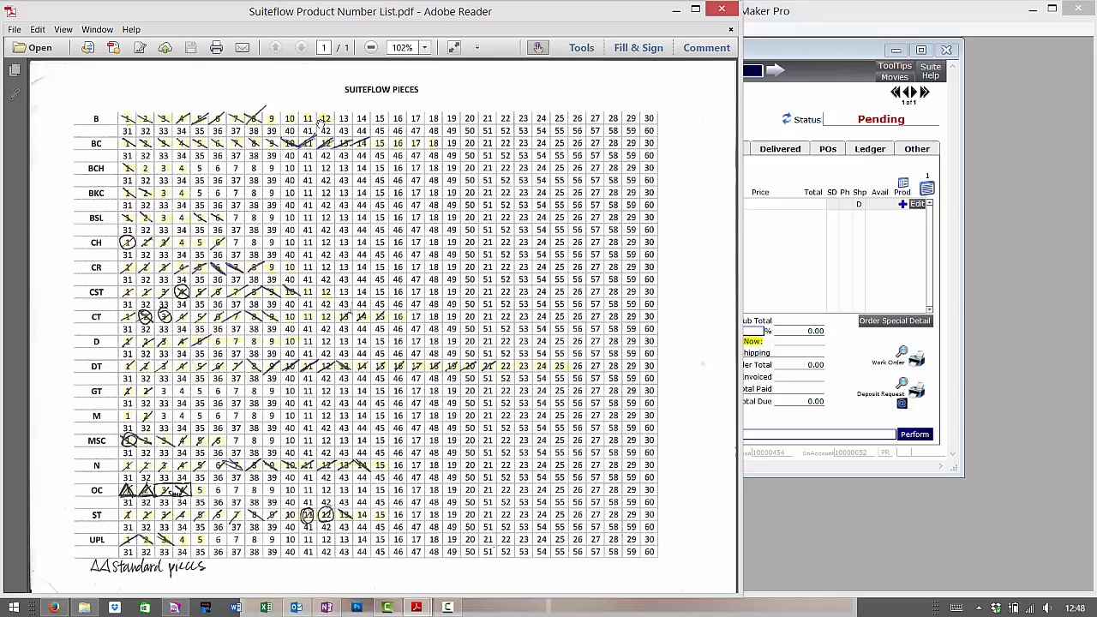
left_click(775, 251)
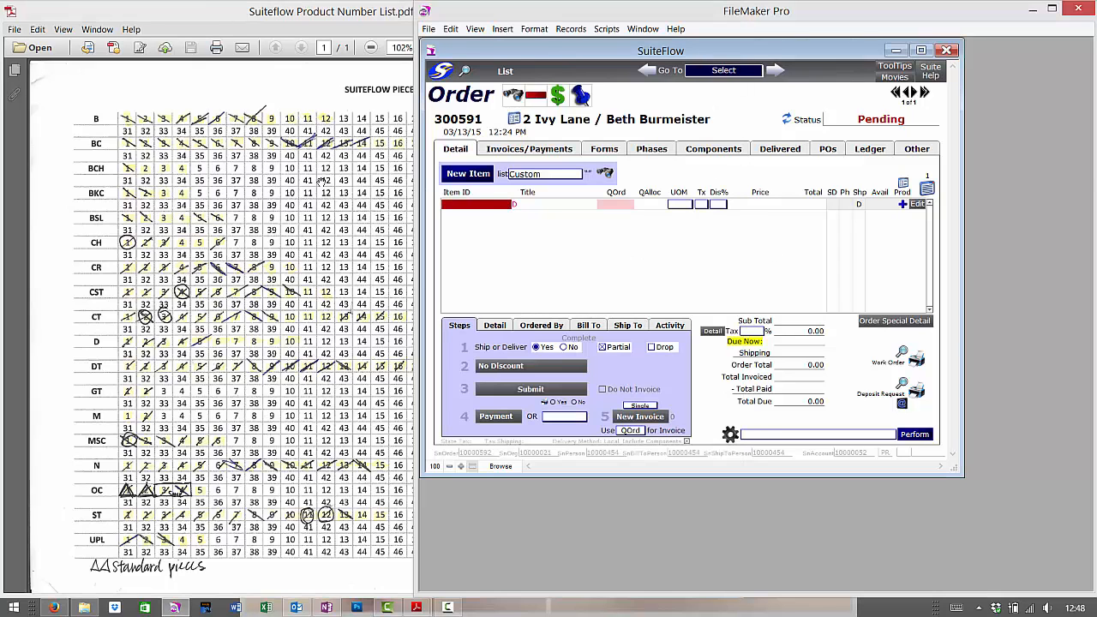
Browse the CSTM Item ID choices for the first line, cross-checking the product number sheet.
left_click(488, 205)
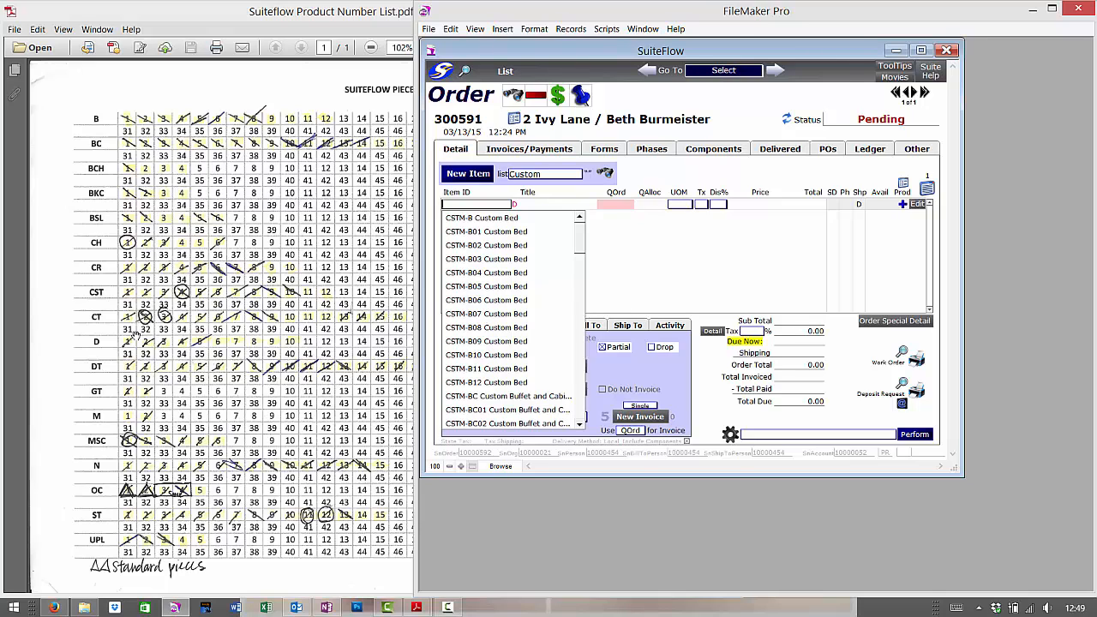
left_click(146, 350)
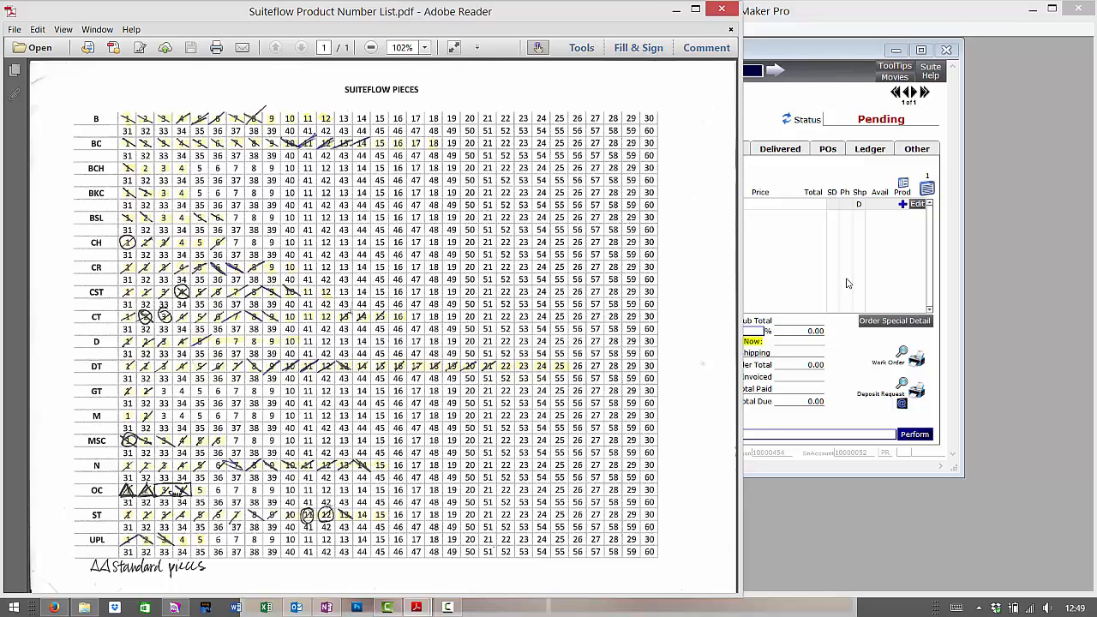
left_click(813, 282)
left_click(464, 209)
scroll(515, 326, "down", 10)
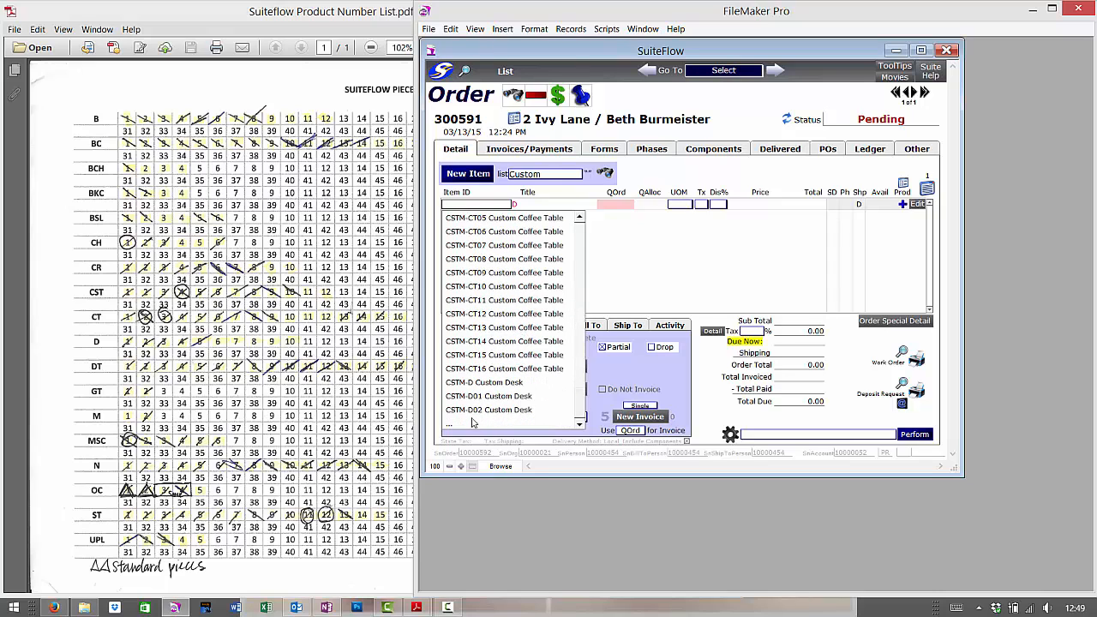
left_click(549, 177)
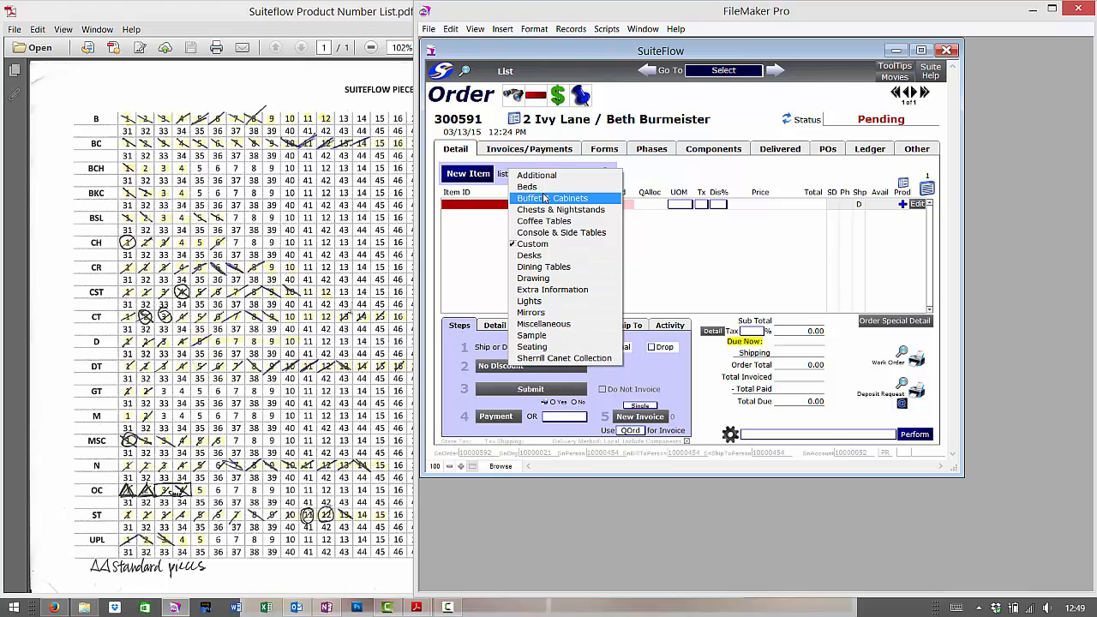
Browse the first line's item choices under Beds, Extra Information and Additional categories.
left_click(536, 186)
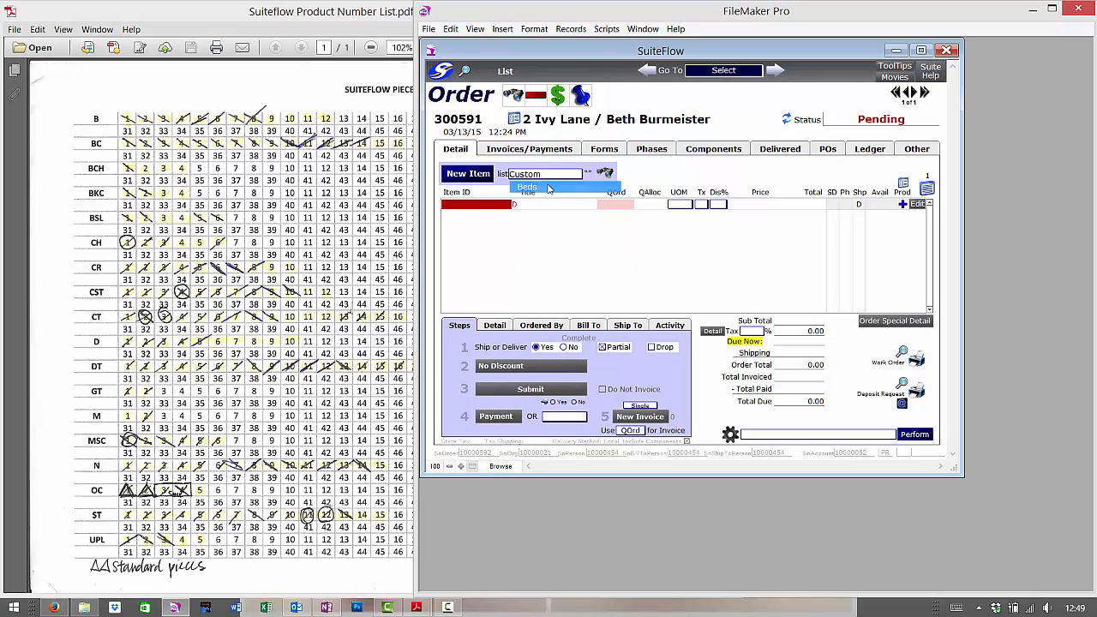
left_click(486, 206)
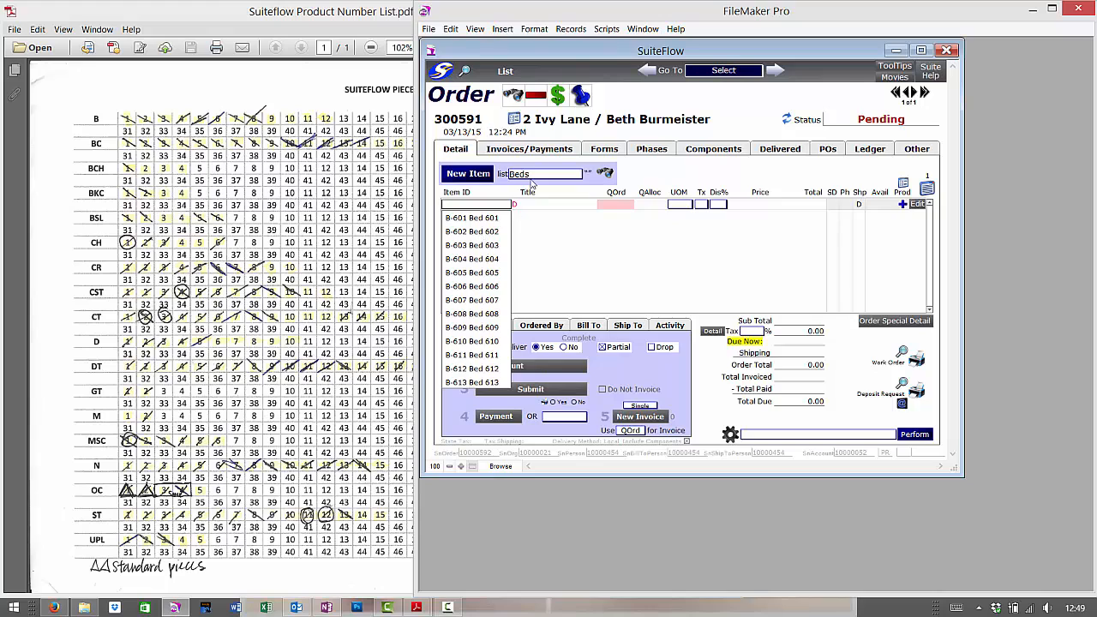
left_click(534, 177)
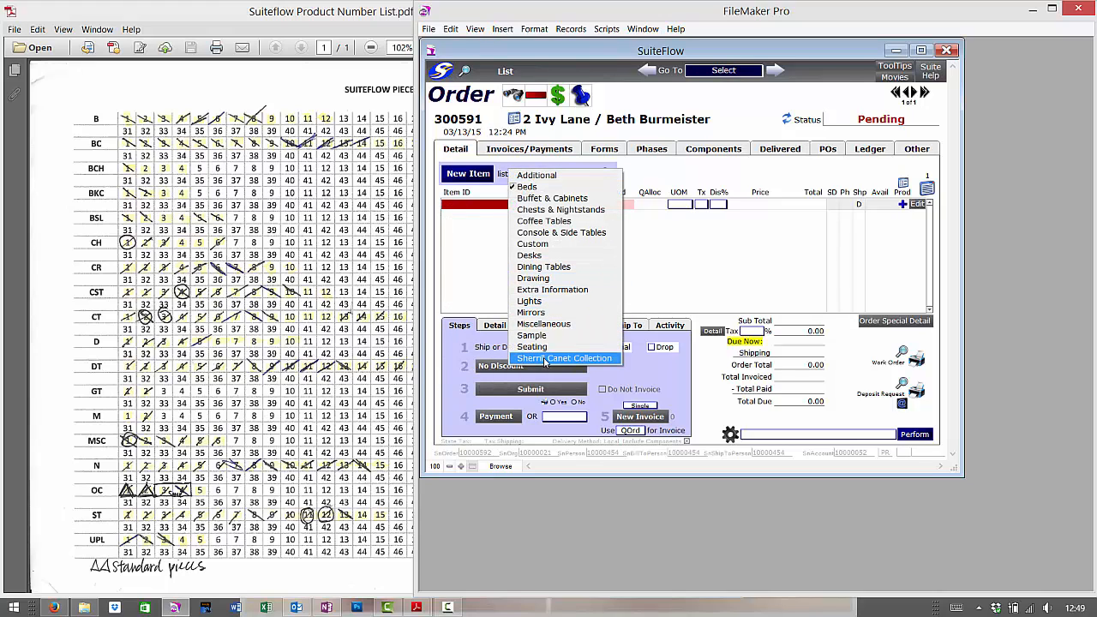
left_click(549, 290)
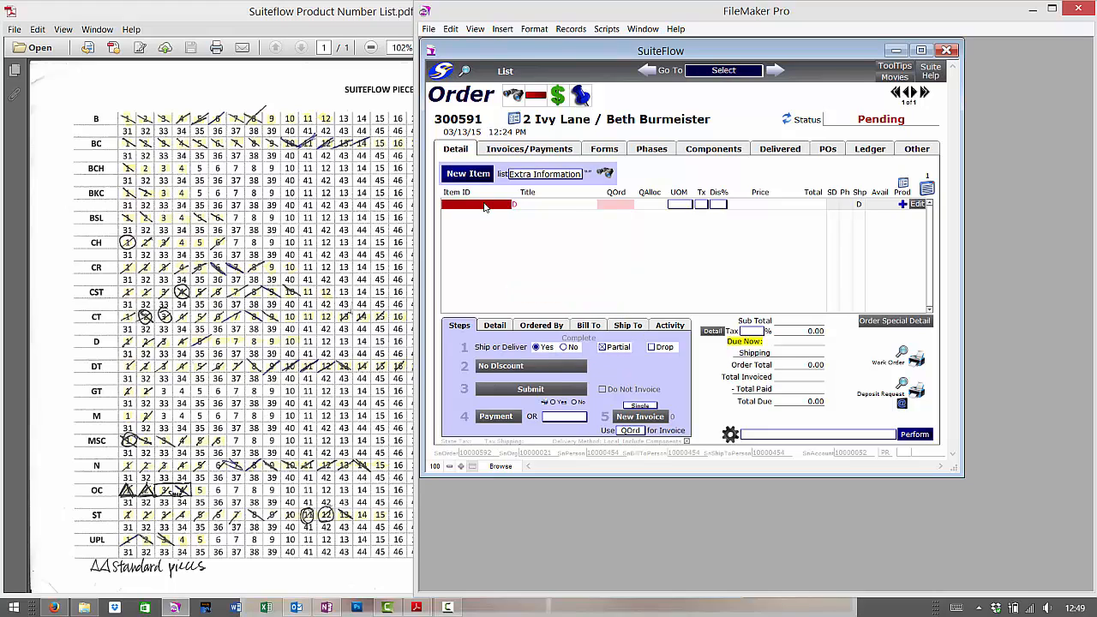
left_click(484, 206)
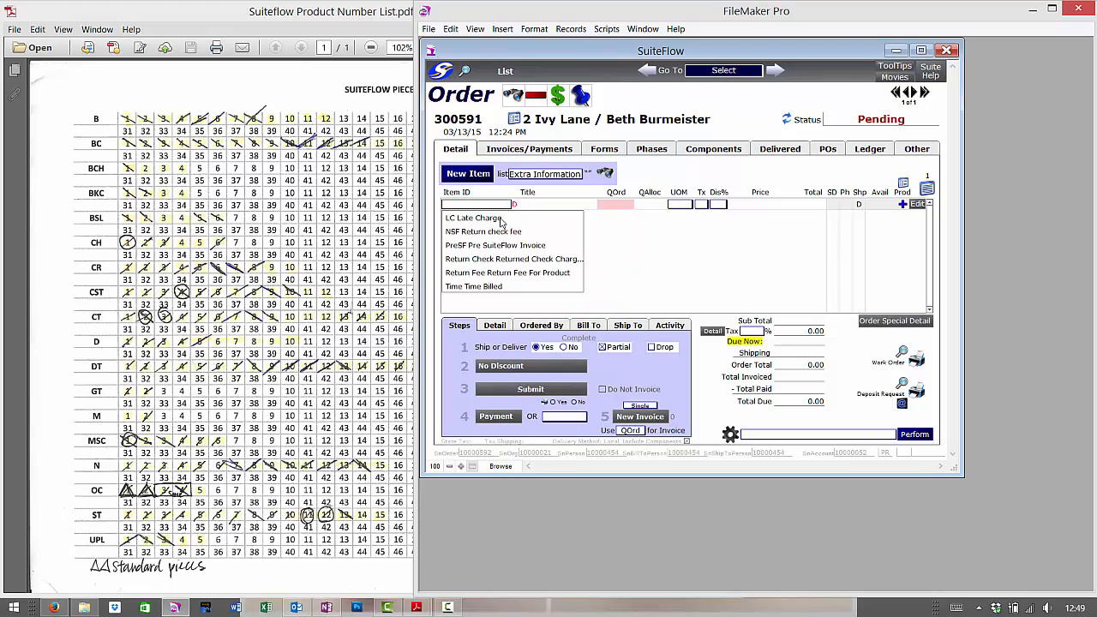
left_click(545, 175)
left_click(536, 175)
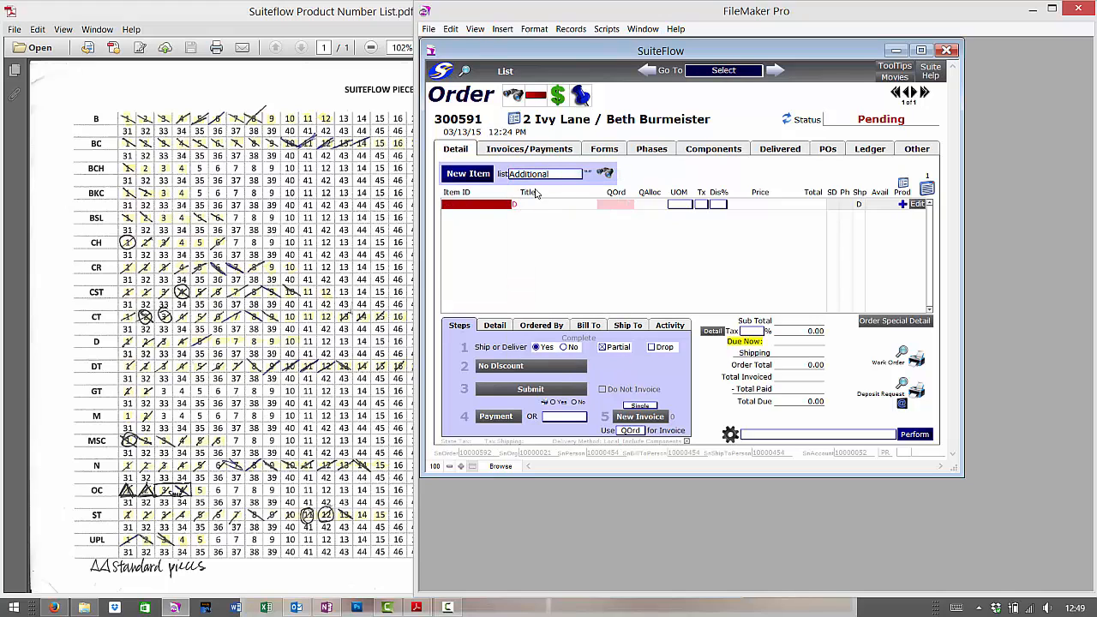
left_click(478, 207)
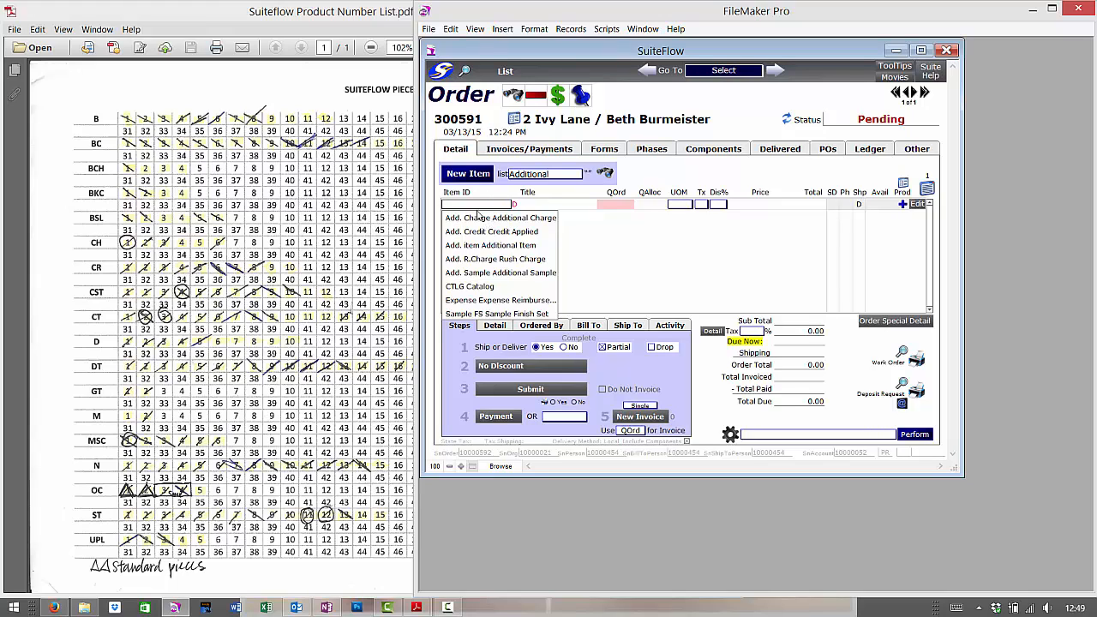
left_click(527, 175)
Filter to Custom, pick CSTM-DT22 Custom Dining Table for the first line, and minimize the number list PDF.
left_click(535, 244)
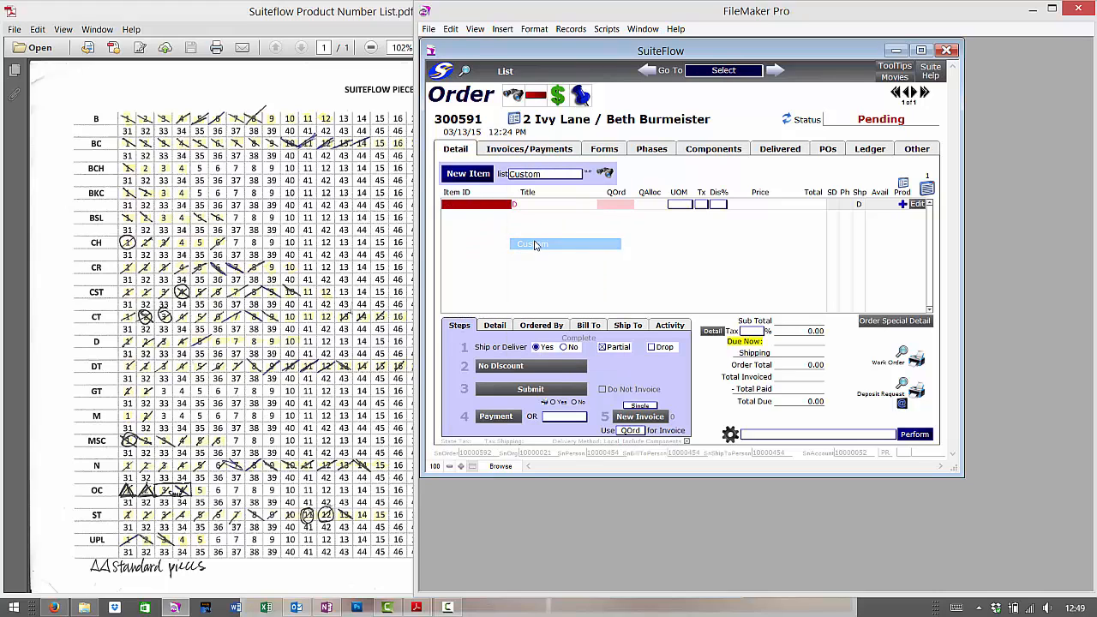
left_click(501, 208)
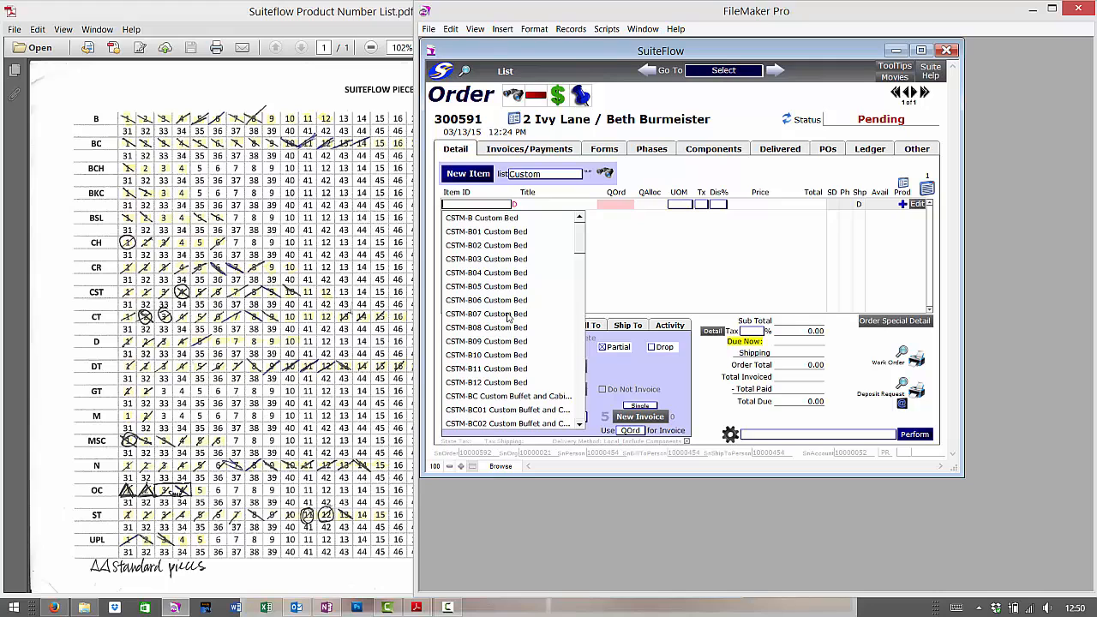
scroll(509, 317, "down", 10)
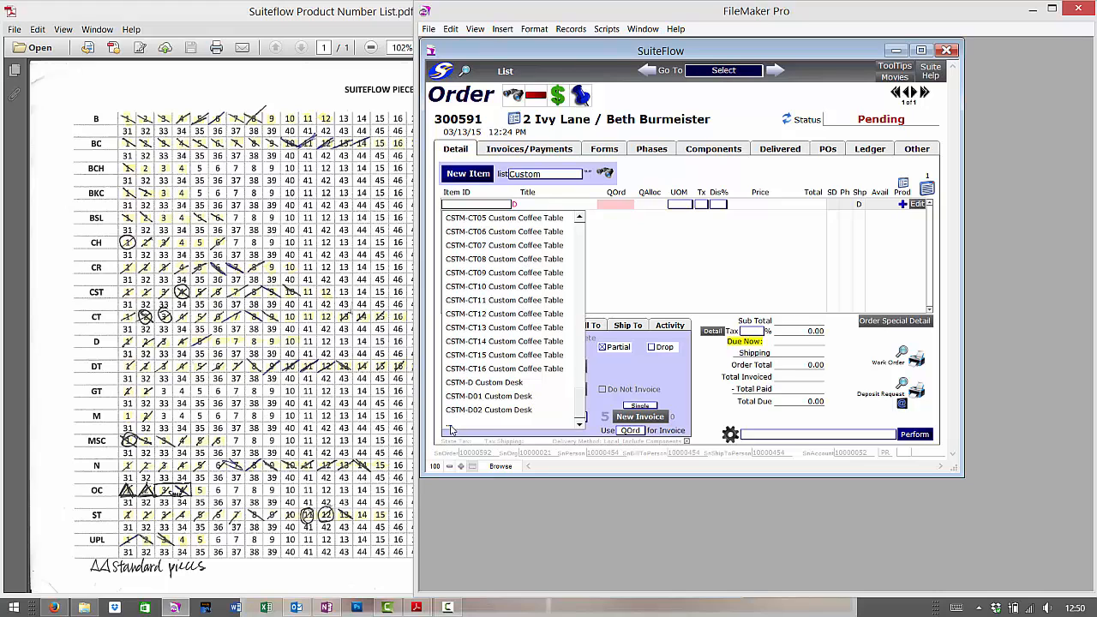
scroll(481, 420, "up", 10)
scroll(482, 390, "down", 10)
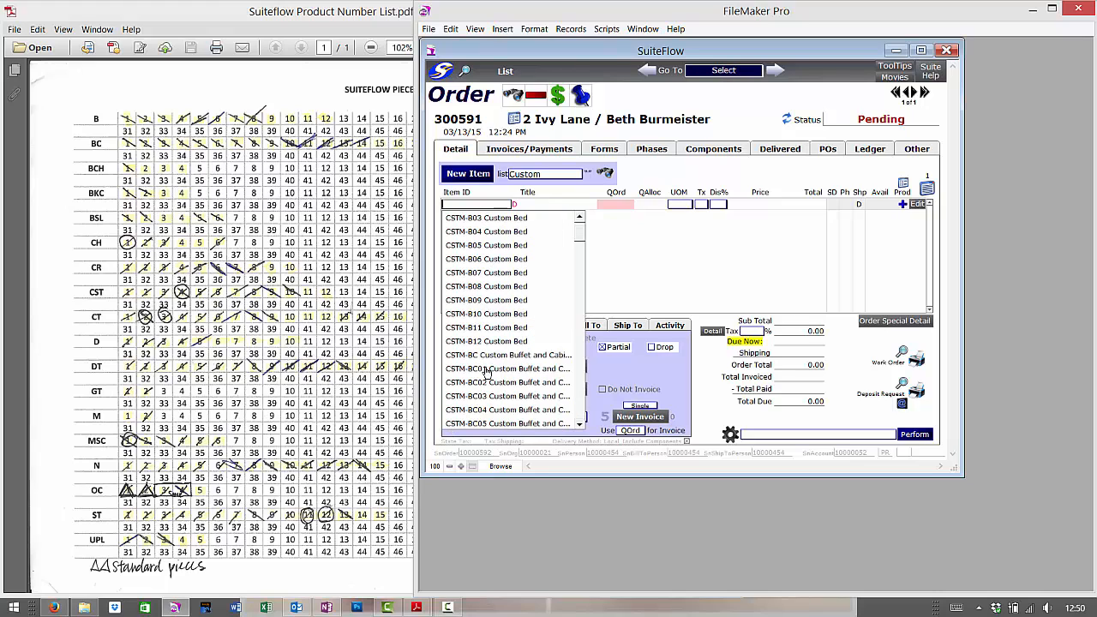
scroll(491, 369, "down", 4)
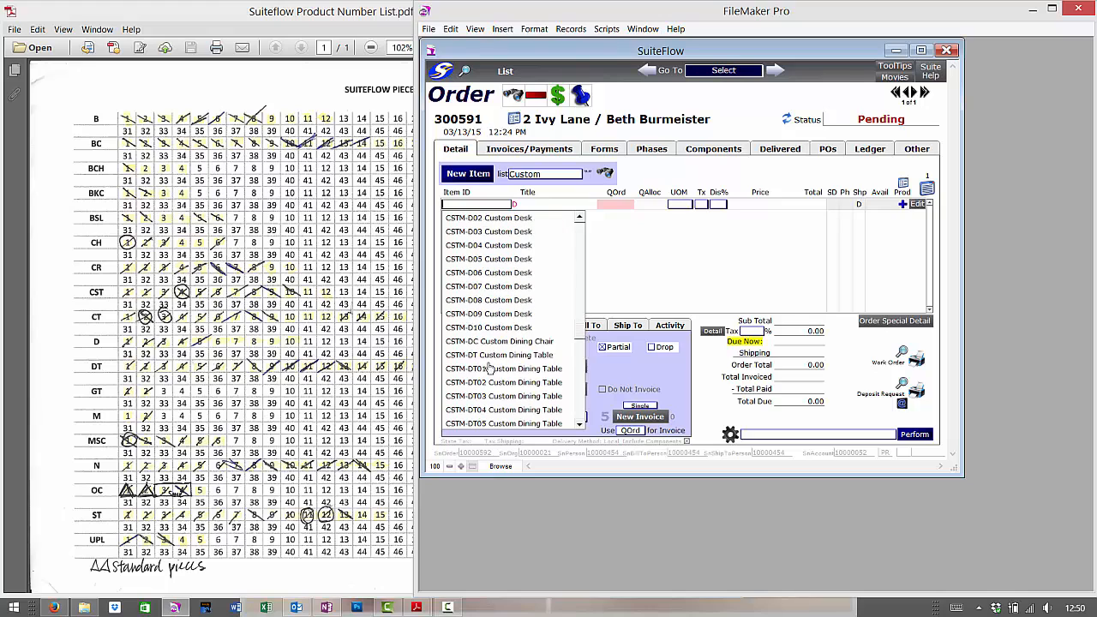
scroll(490, 369, "down", 7)
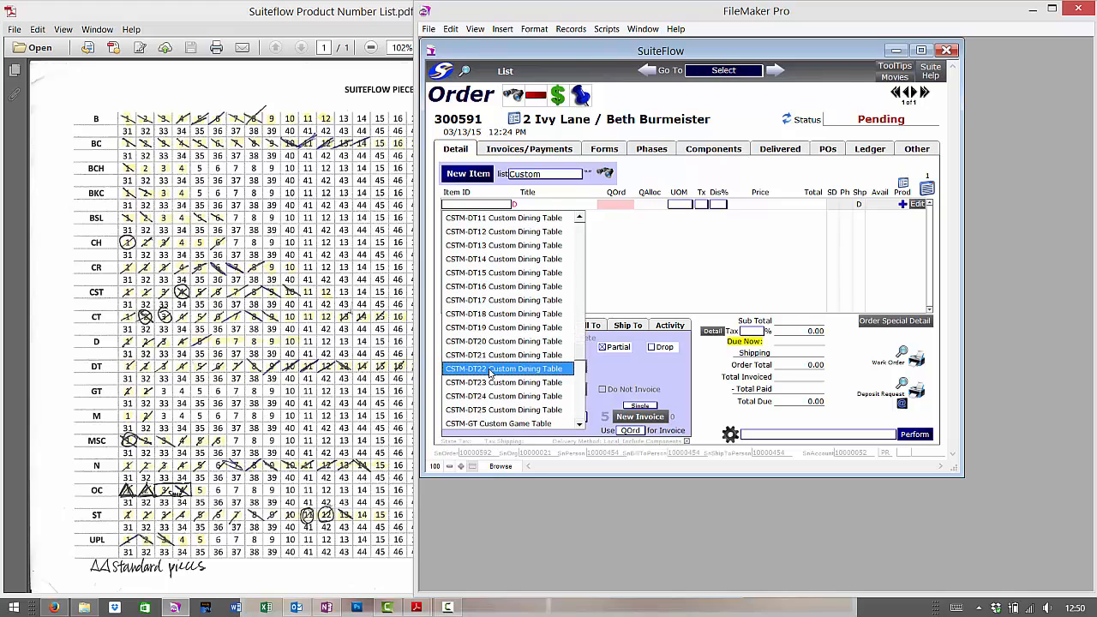
left_click(490, 368)
left_click(371, 7)
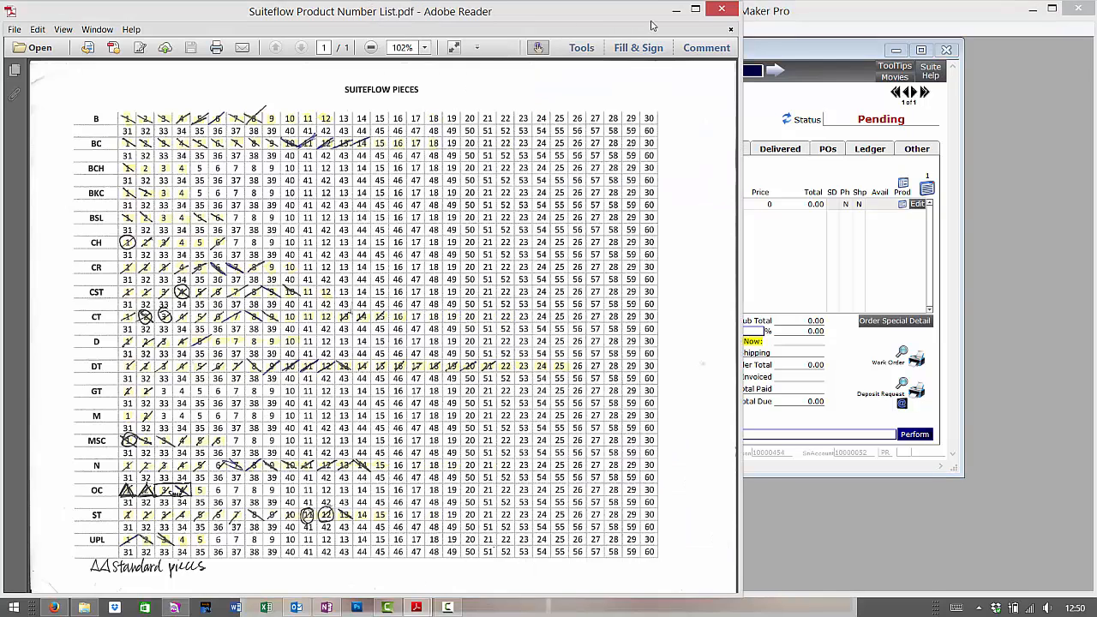
left_click(676, 10)
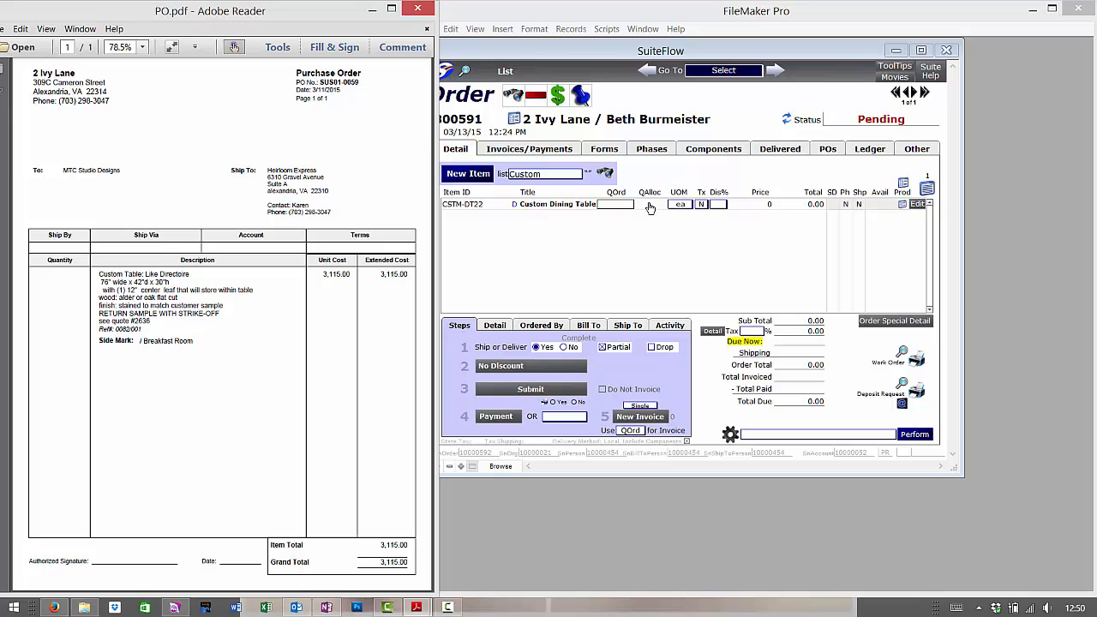
Set the dining table line's quantity to 1.
left_click(616, 204)
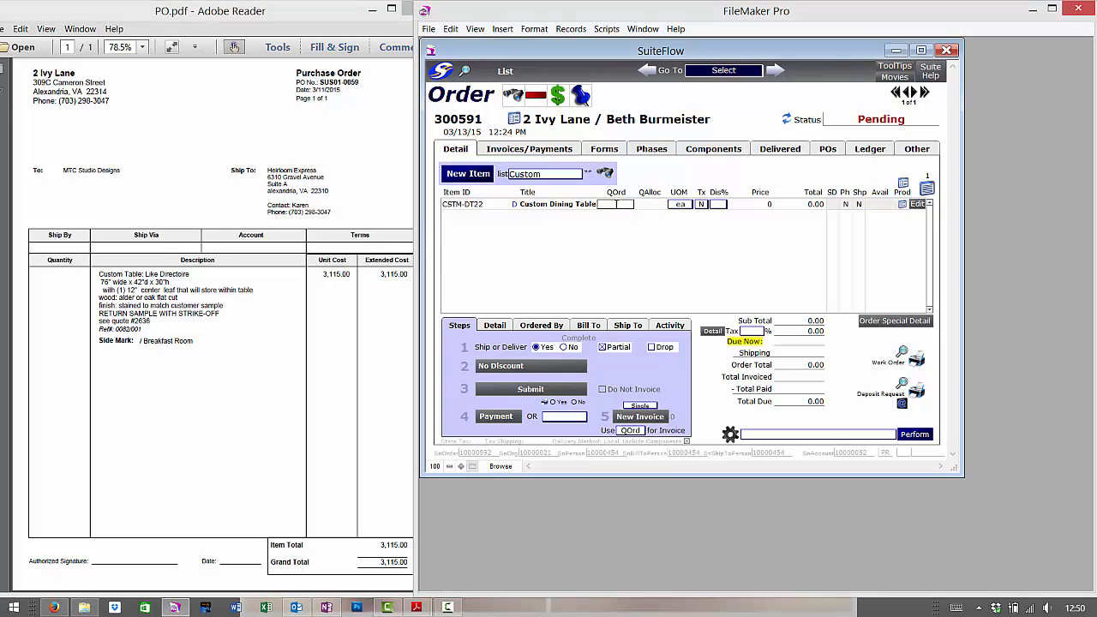
type("1")
left_click(759, 203)
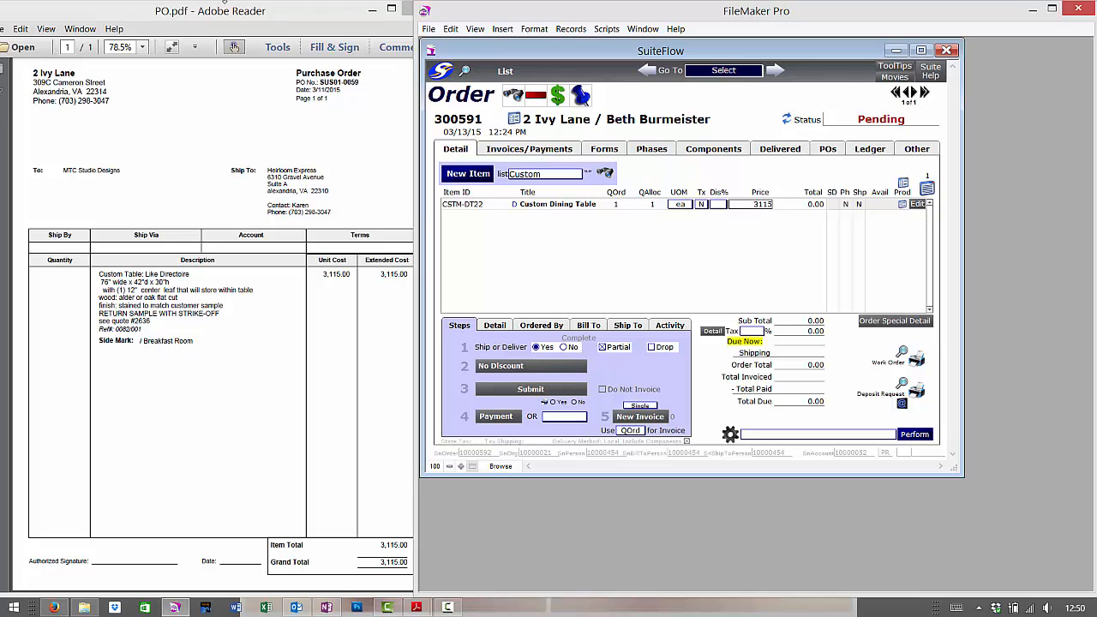
Describe the line as 76w x 42d x 30h, Material: Alder or Flat cut oak.
left_click(515, 208)
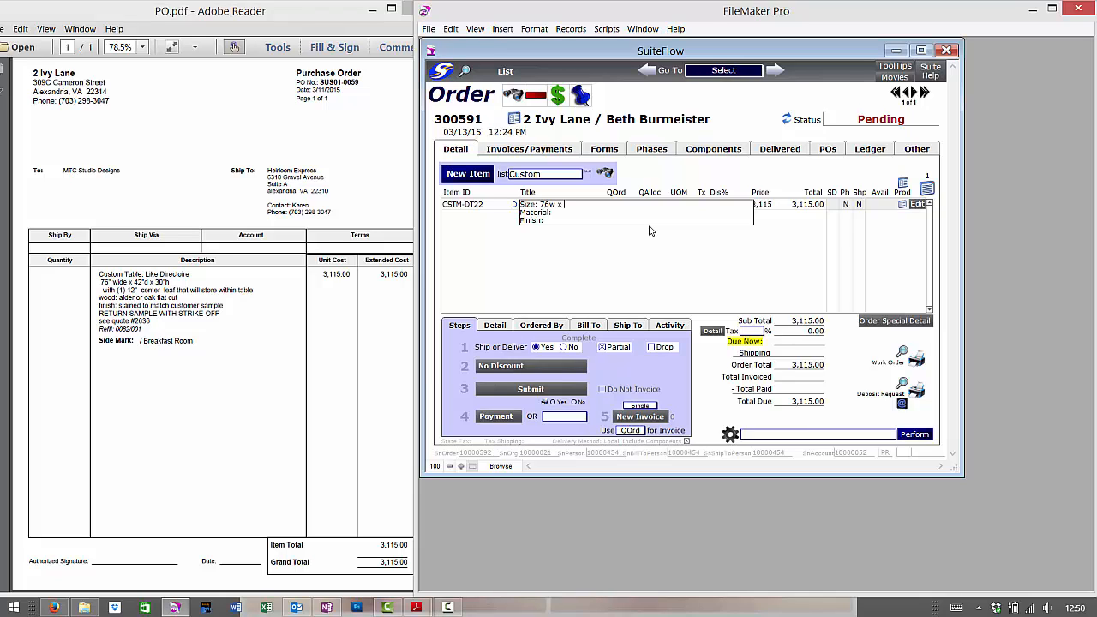
type("76w x 42d x")
type(" 30h Material: Alder ")
type("or")
key("BackSpace")
key("BackSpace")
key("BackSpace")
key("BackSpace")
type(", flat")
key("BackSpace")
key("BackSpace")
key("BackSpace")
key("BackSpace")
key("BackSpace")
key("BackSpace")
key("BackSpace")
key("BackSpace")
key("BackSpace")
key("BackSpace")
type("Flat cut oak")
left_click(84, 607)
left_click(217, 176)
double_click(218, 172)
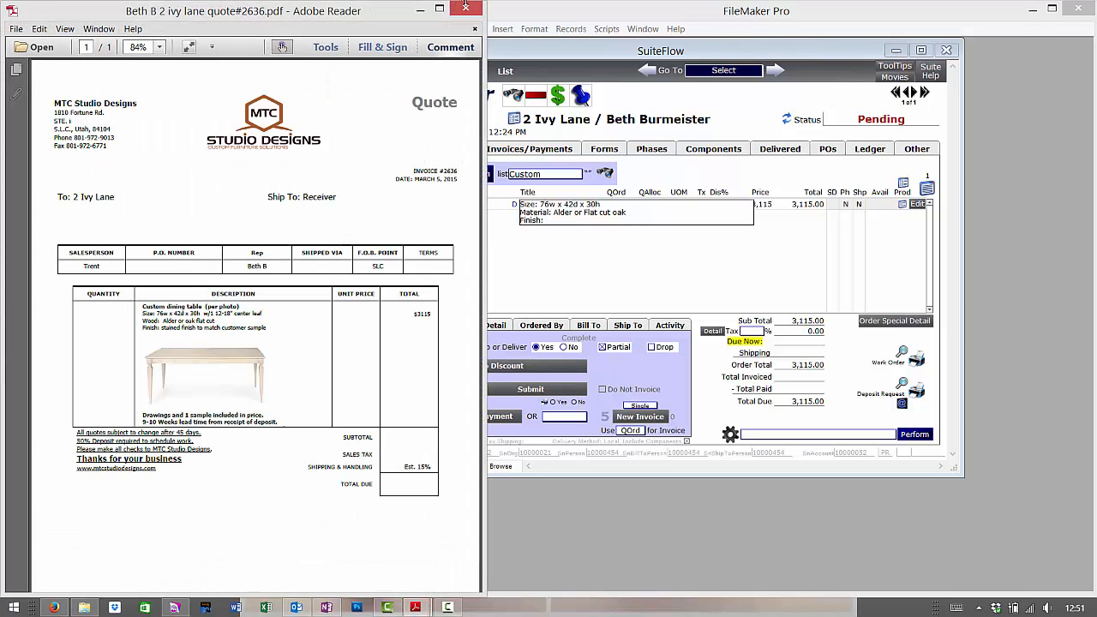
left_click(462, 10)
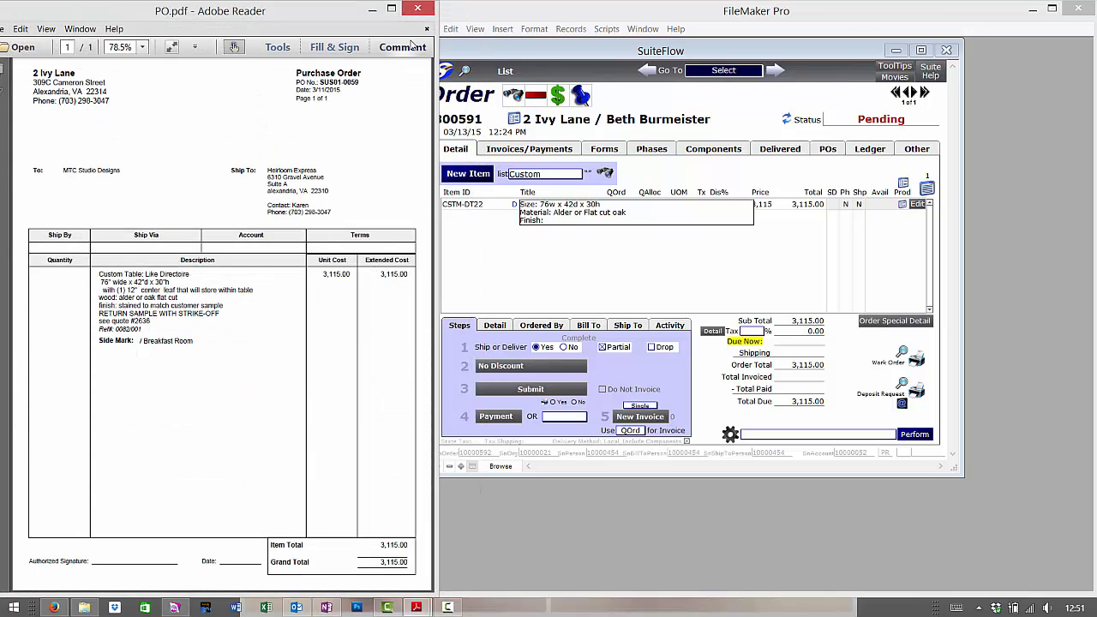
Add one 12" self-storing center leaf to the Size line and 'Match to Customer Sample' as the Finish.
left_click(613, 203)
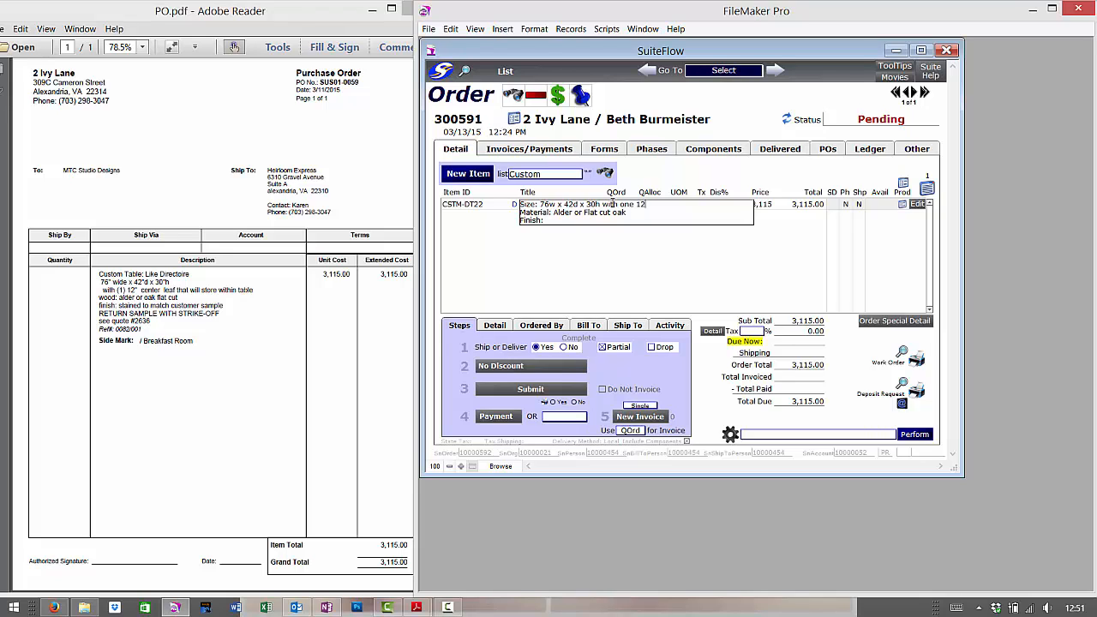
type("center l")
key("BackSpace")
key("BackSpace")
key("BackSpace")
key("BackSpace")
key("BackSpace")
key("BackSpace")
key("BackSpace")
key("BackSpace")
type("self-storing s")
type("enter lea")
type("be")
type(" Cust")
type("omer")
type(" Sa")
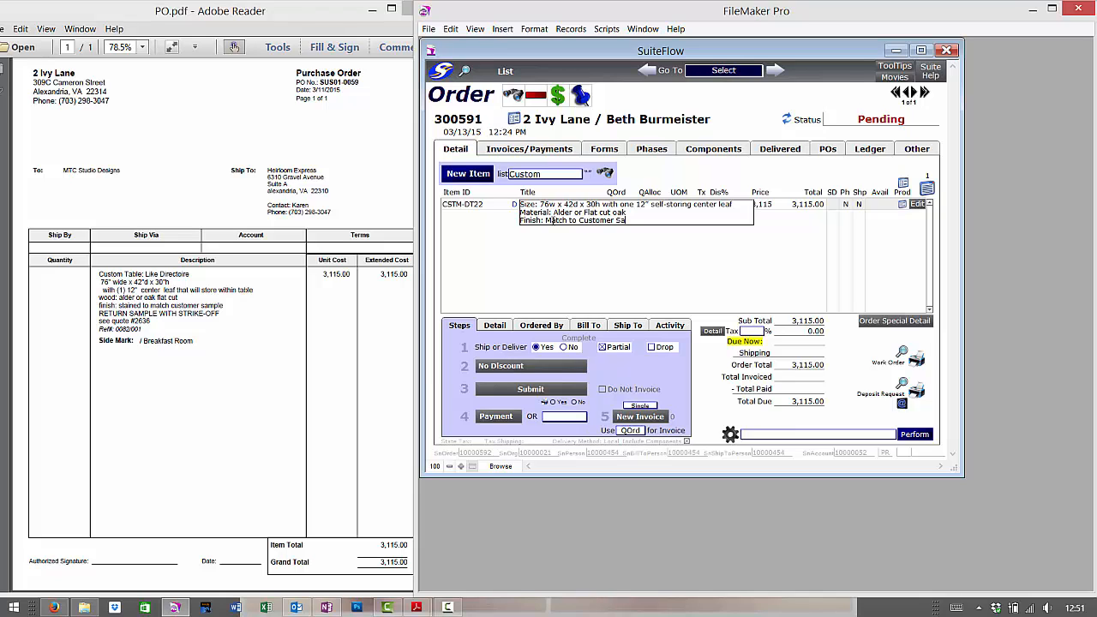
type("mple")
Open the CSTM-DT22 Custom Dining Table product record on its Other > Additional Fields page.
left_click(629, 282)
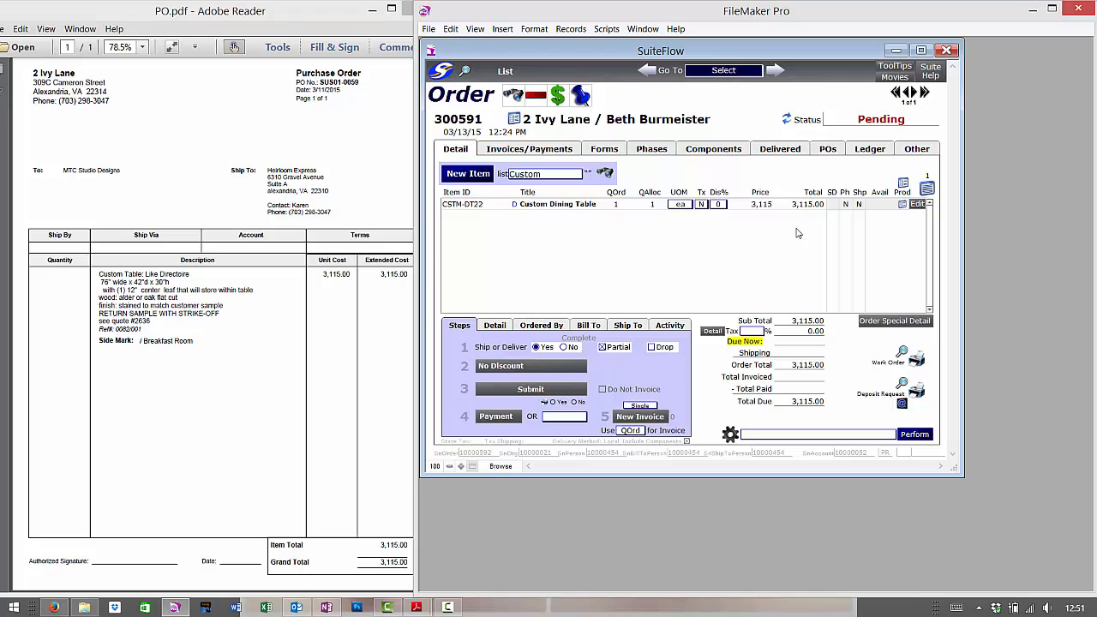
left_click(904, 206)
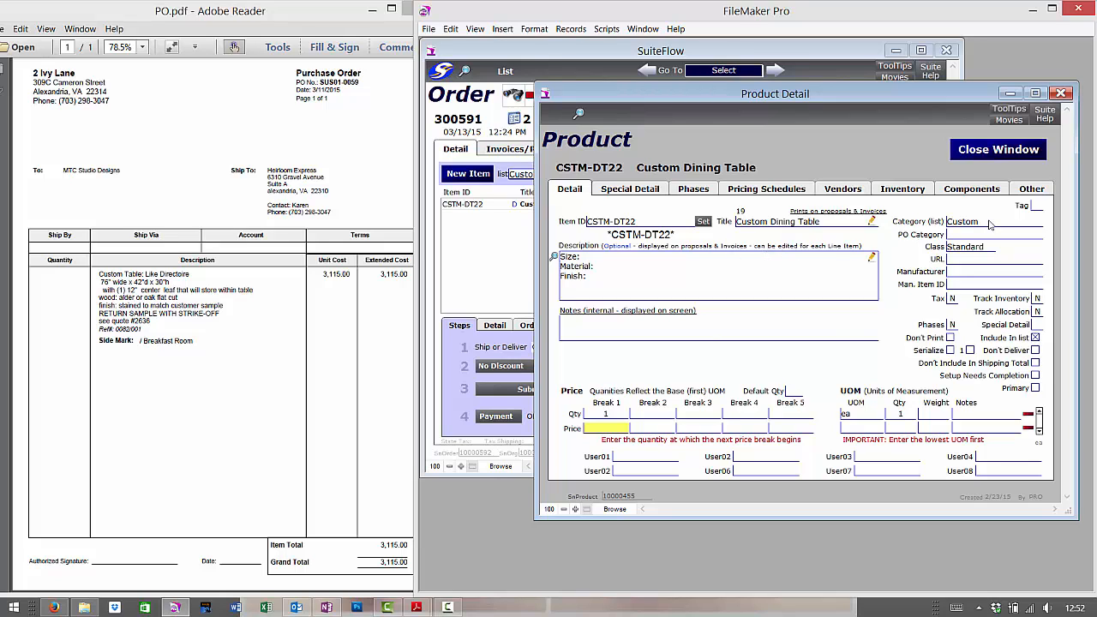
left_click(1028, 190)
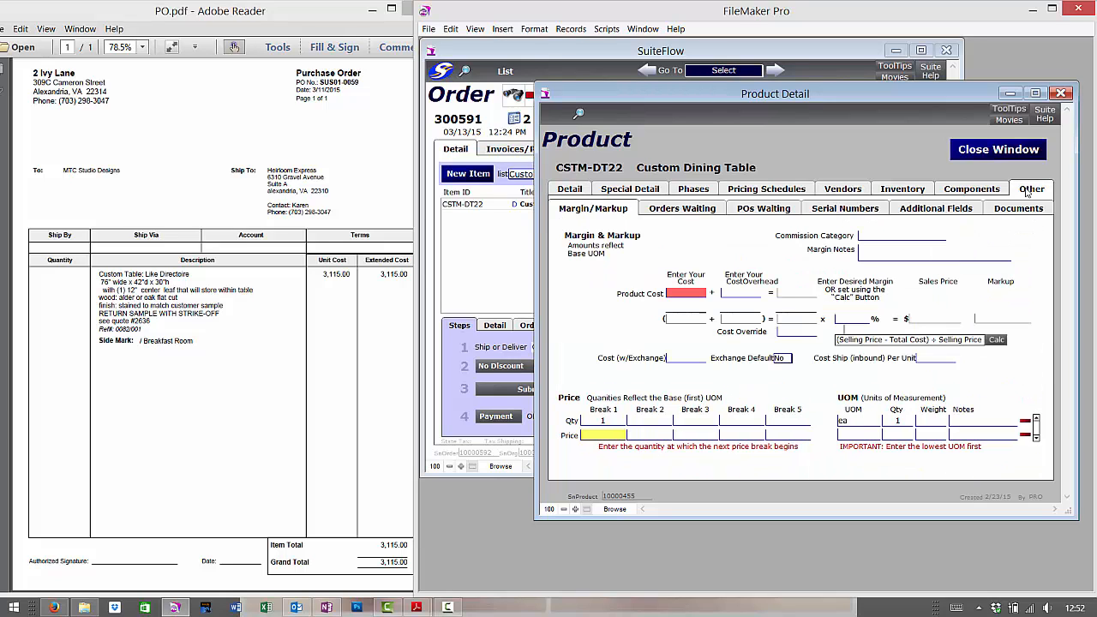
left_click(951, 211)
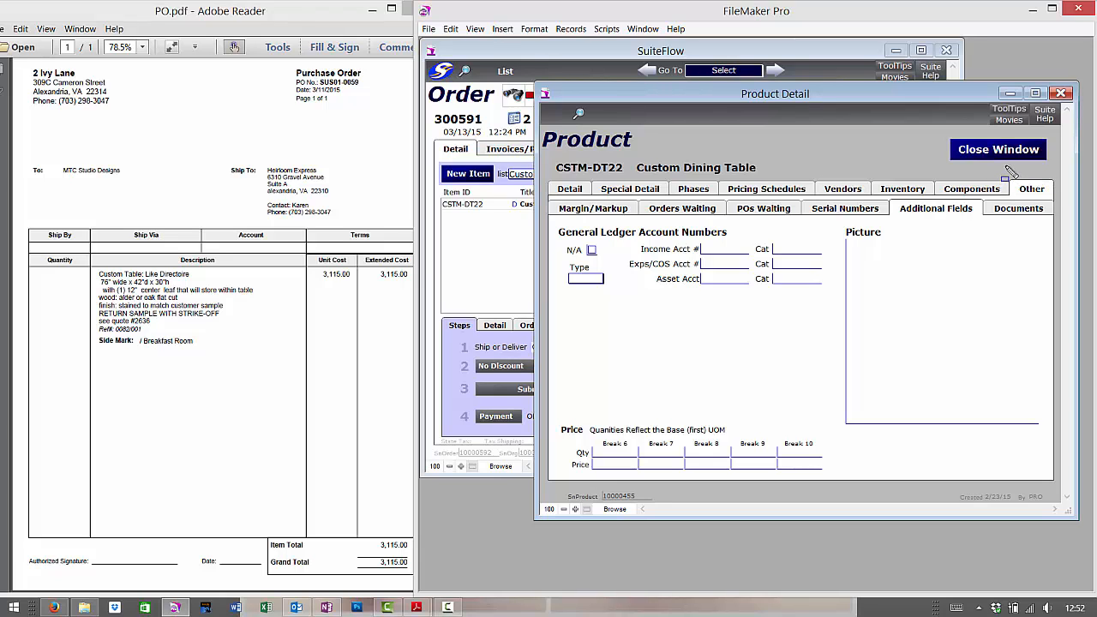
left_click_drag(1007, 175, 1062, 208)
mouse_move(888, 193)
left_mouse_down()
mouse_move(922, 220)
mouse_move(989, 224)
left_mouse_up()
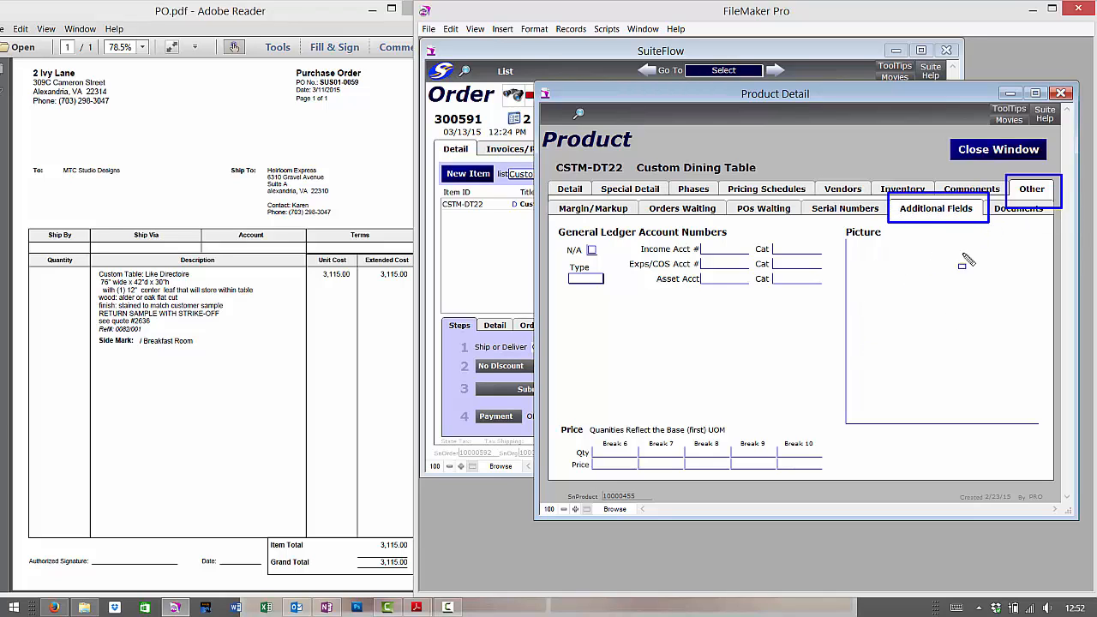
key("e")
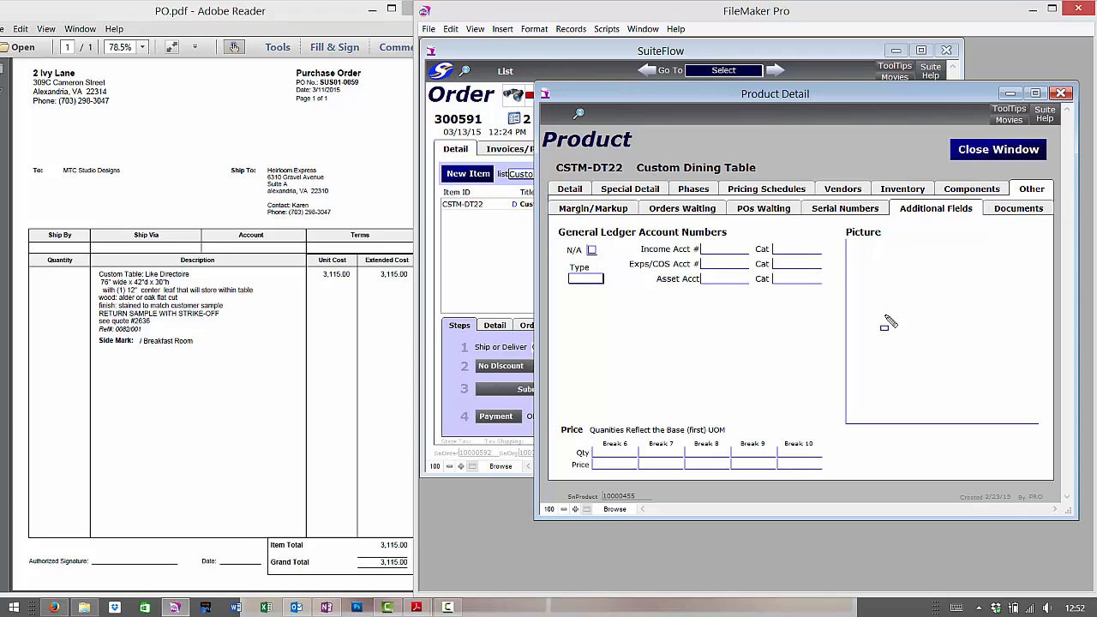
right_click(939, 335)
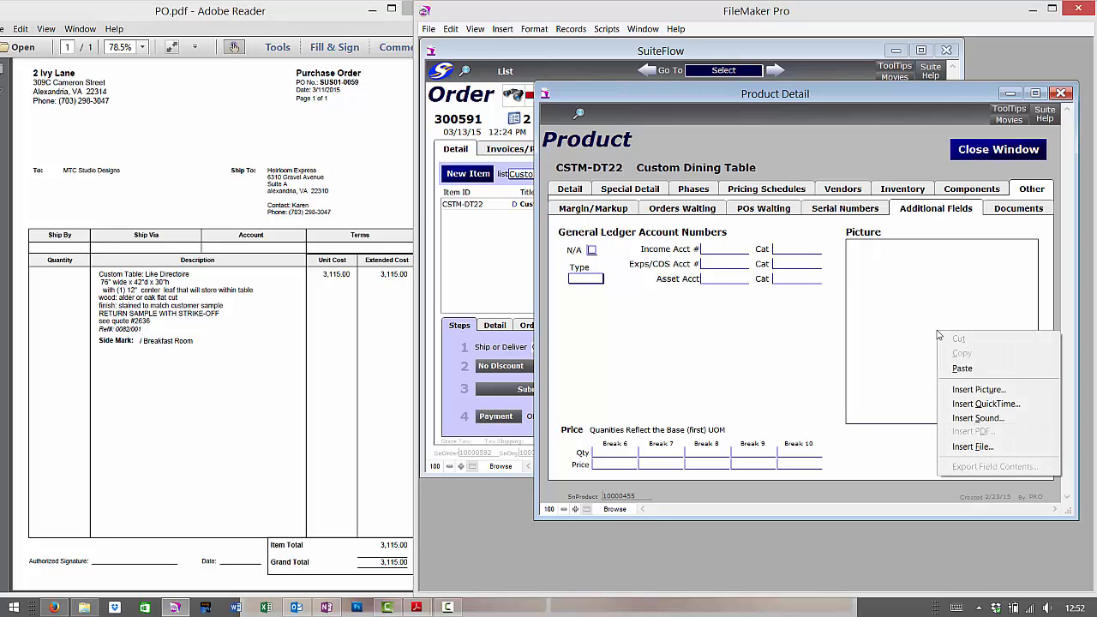
left_click(961, 389)
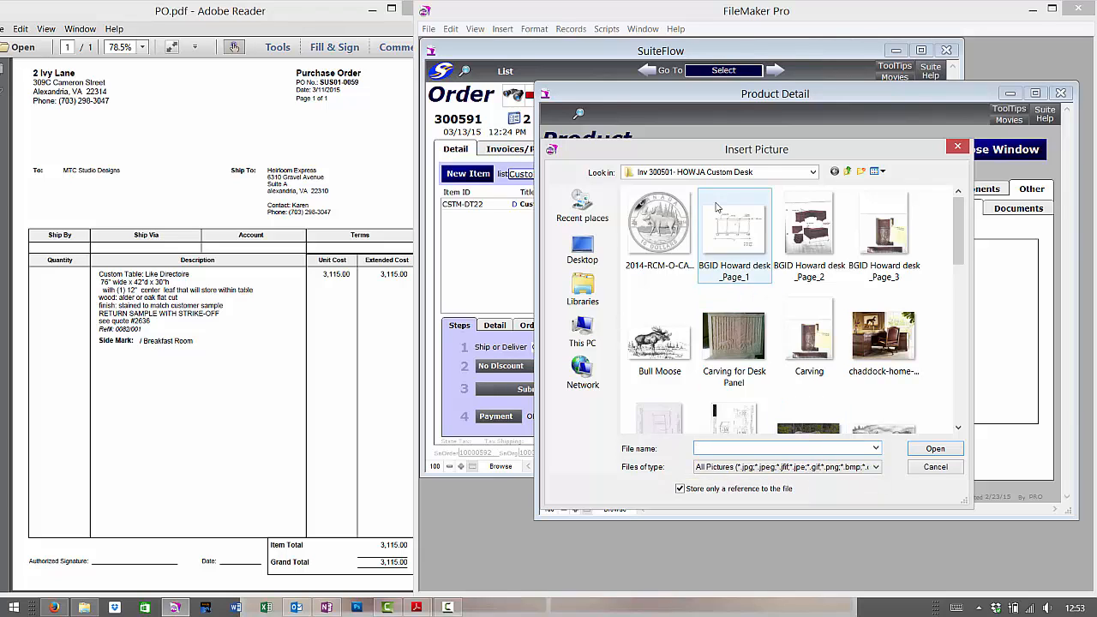
left_click(604, 256)
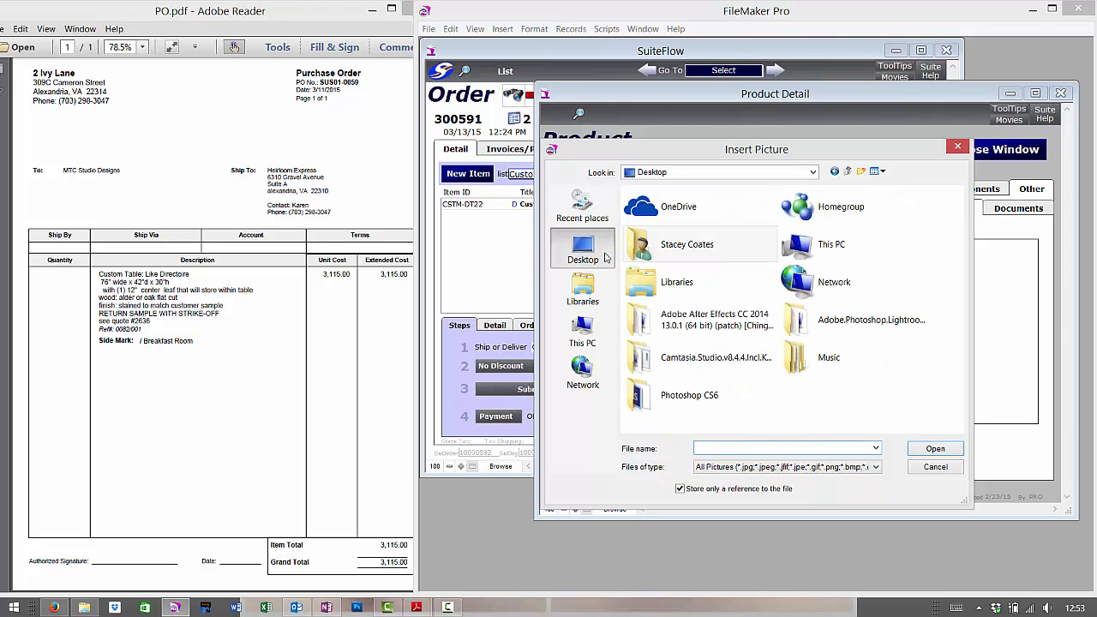
double_click(674, 249)
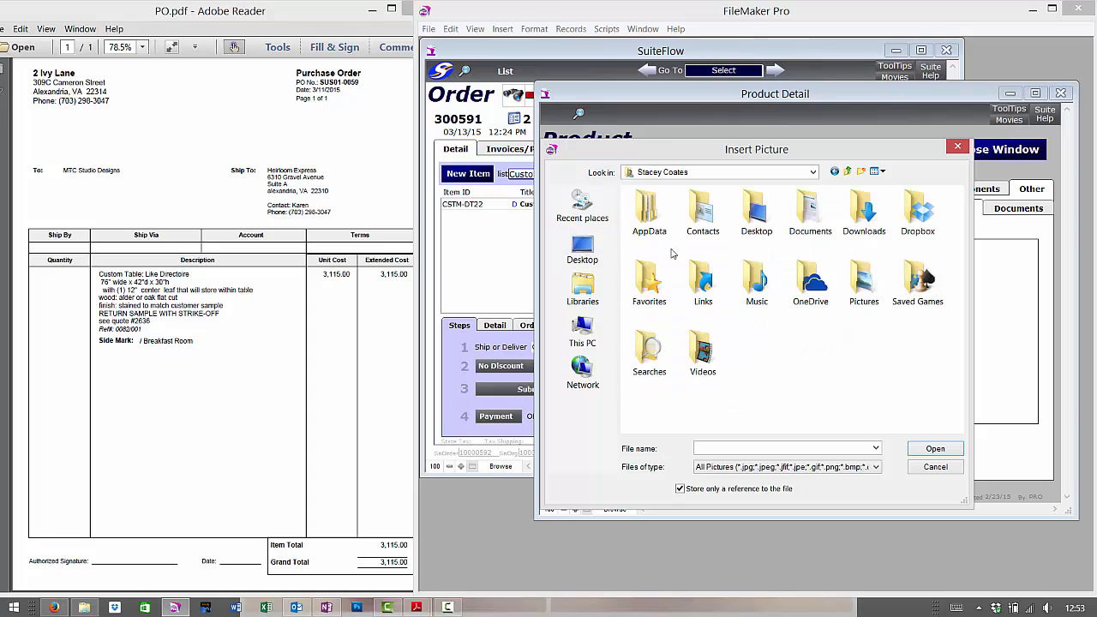
double_click(918, 213)
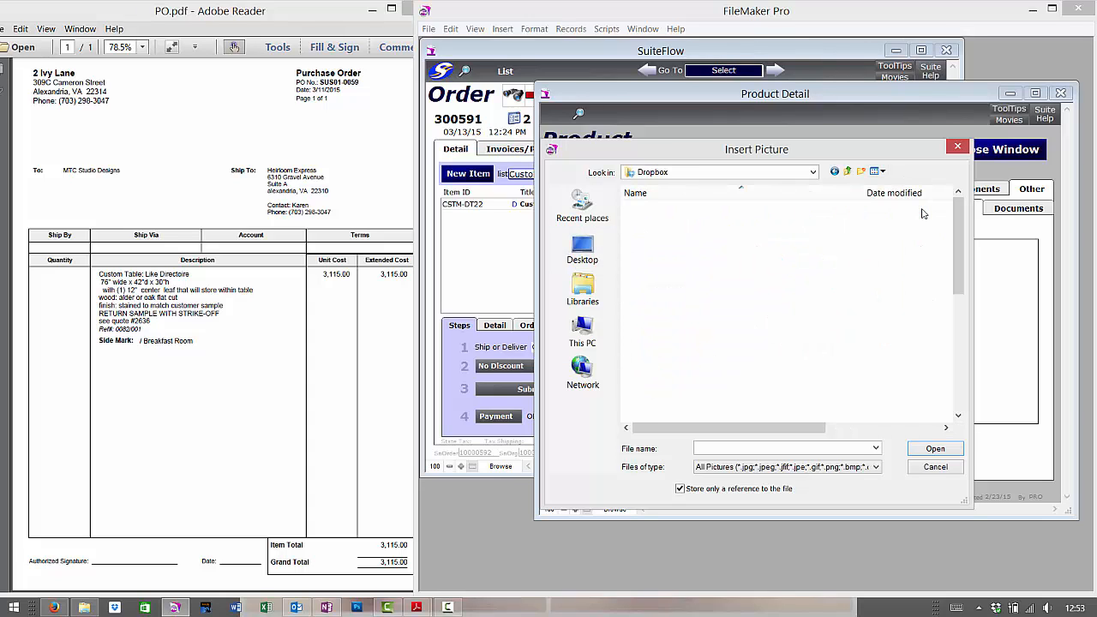
double_click(726, 331)
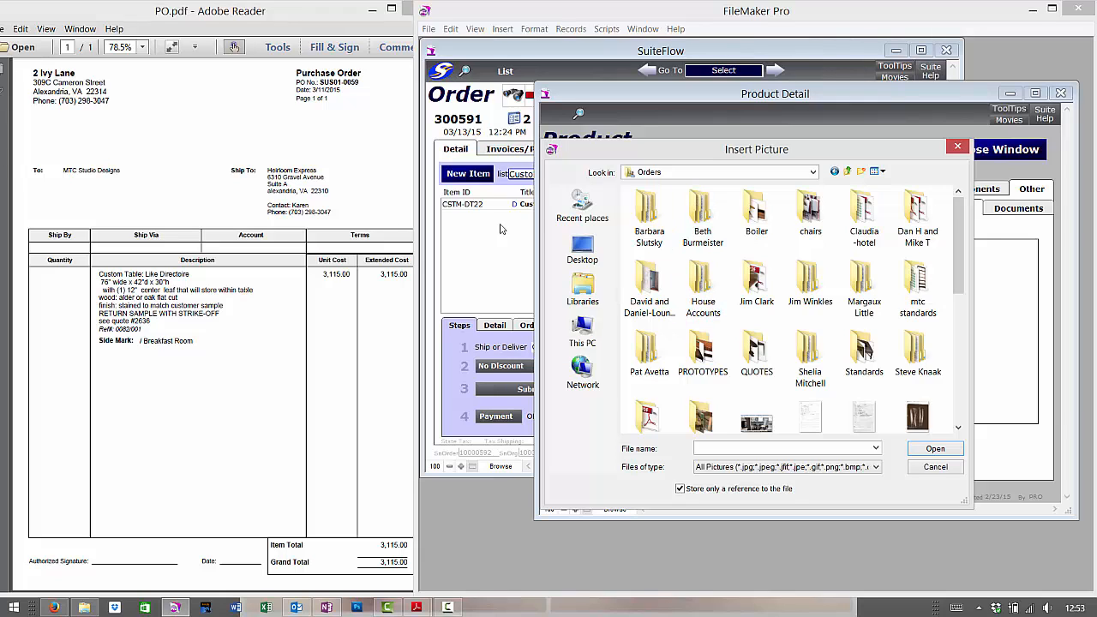
double_click(667, 233)
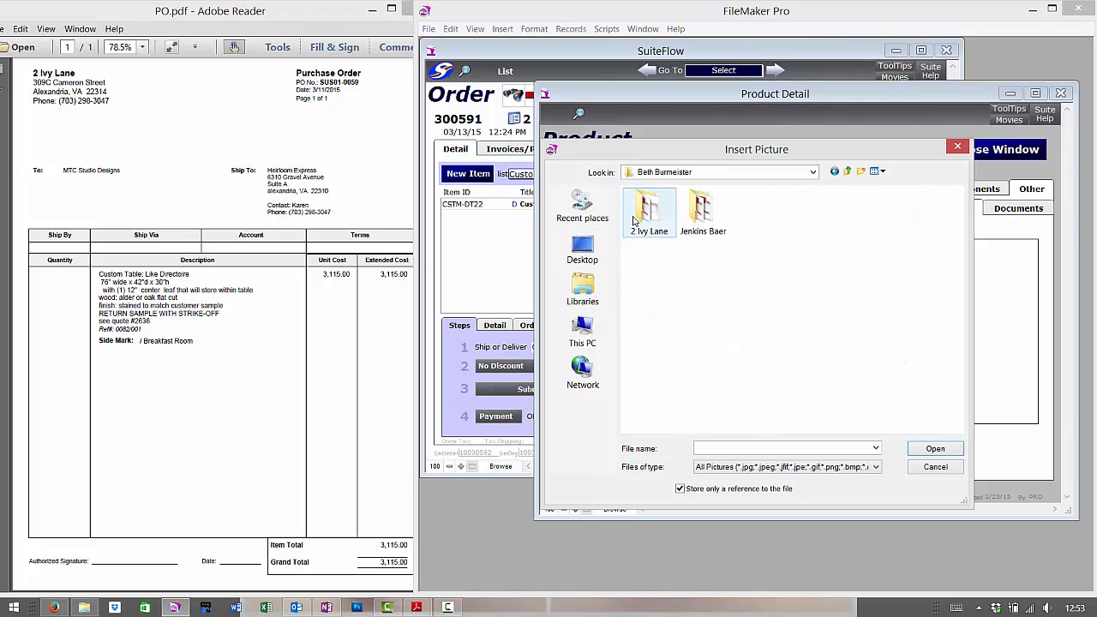
double_click(634, 218)
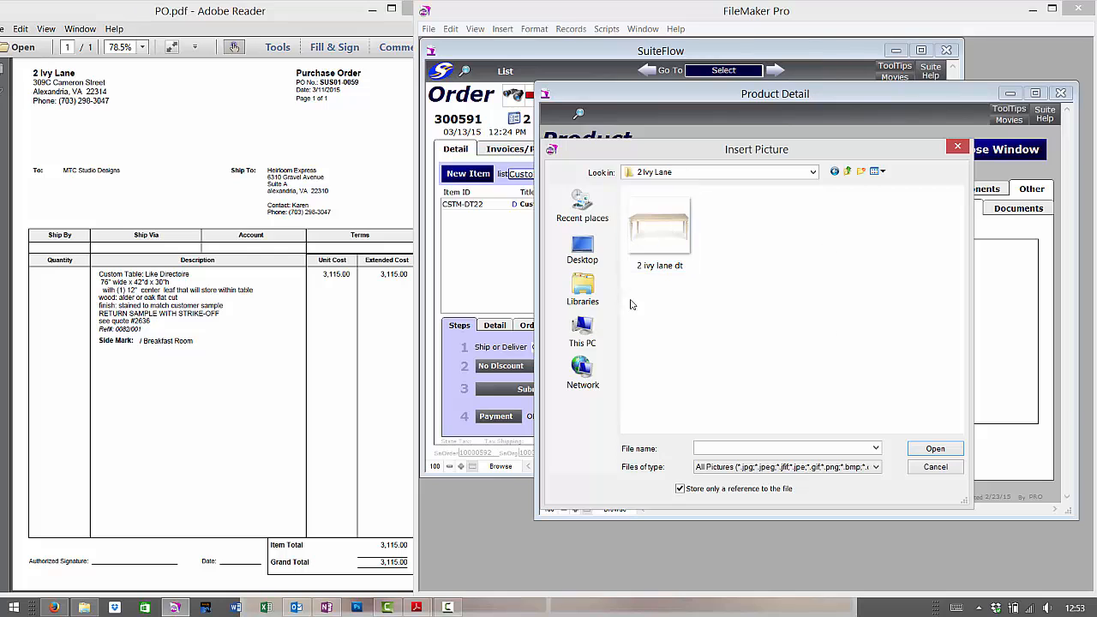
double_click(671, 233)
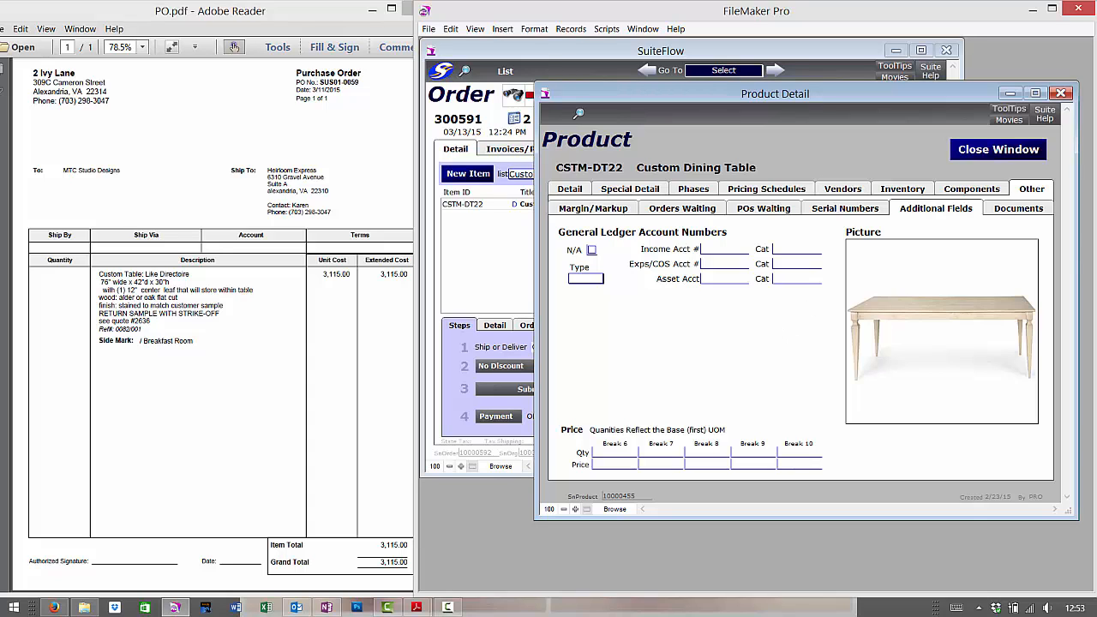
left_click(996, 155)
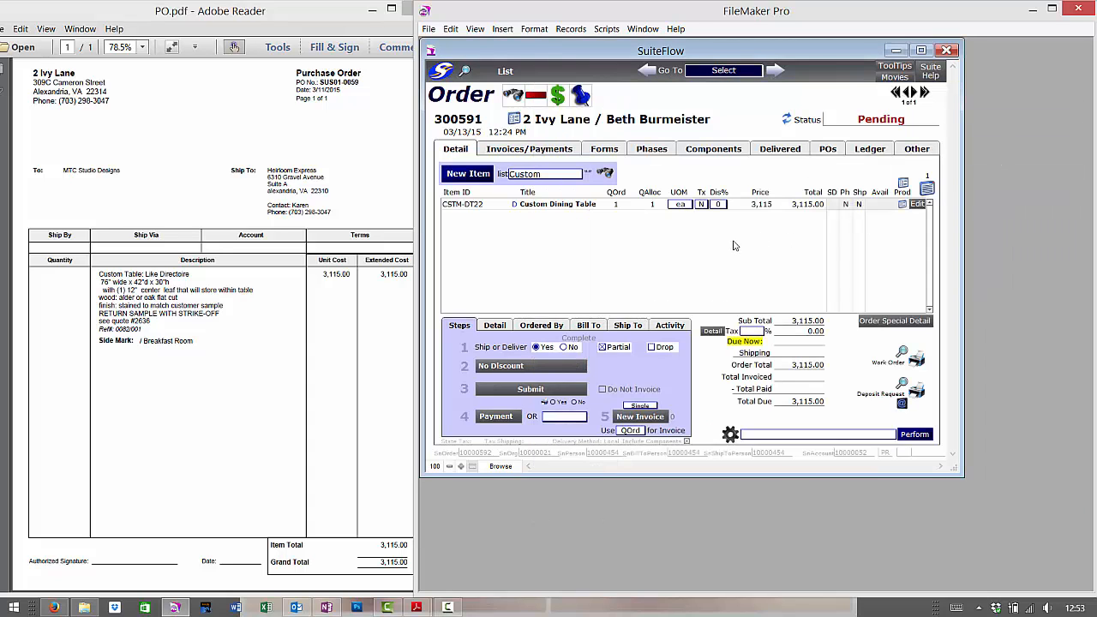
left_click(493, 327)
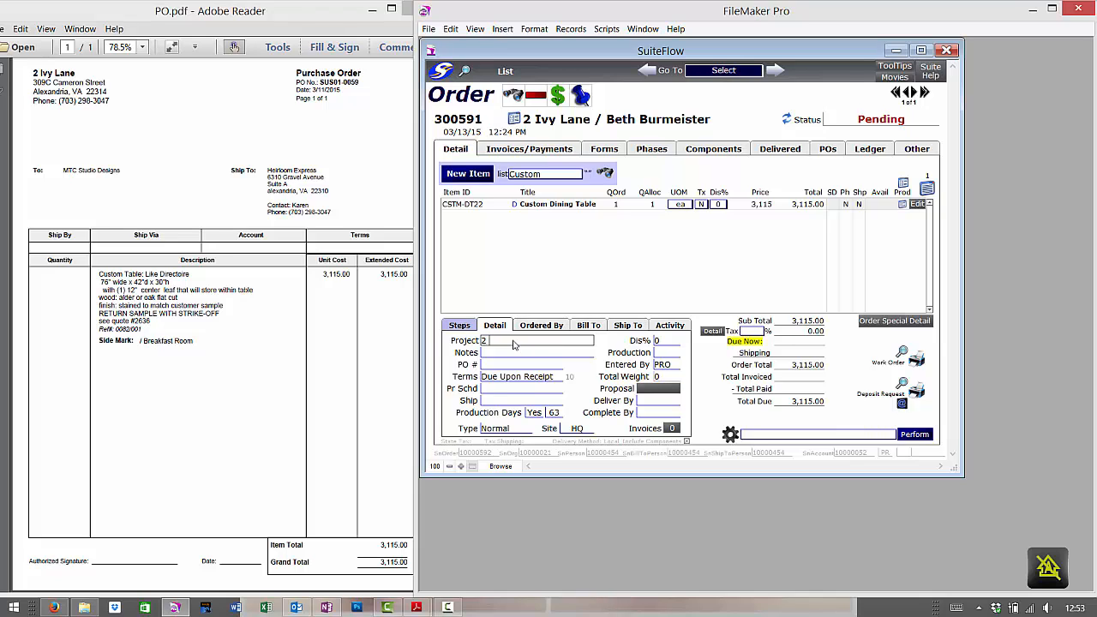
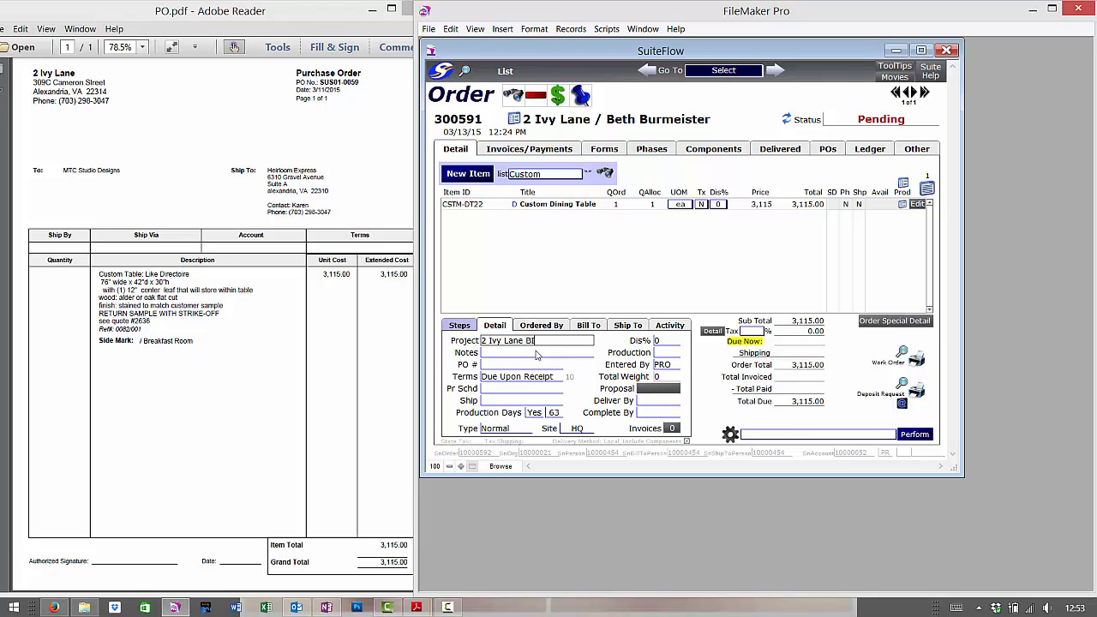
key("BackSpace")
key("BackSpace")
key("BackSpace")
key("BackSpace")
key("BackSpace")
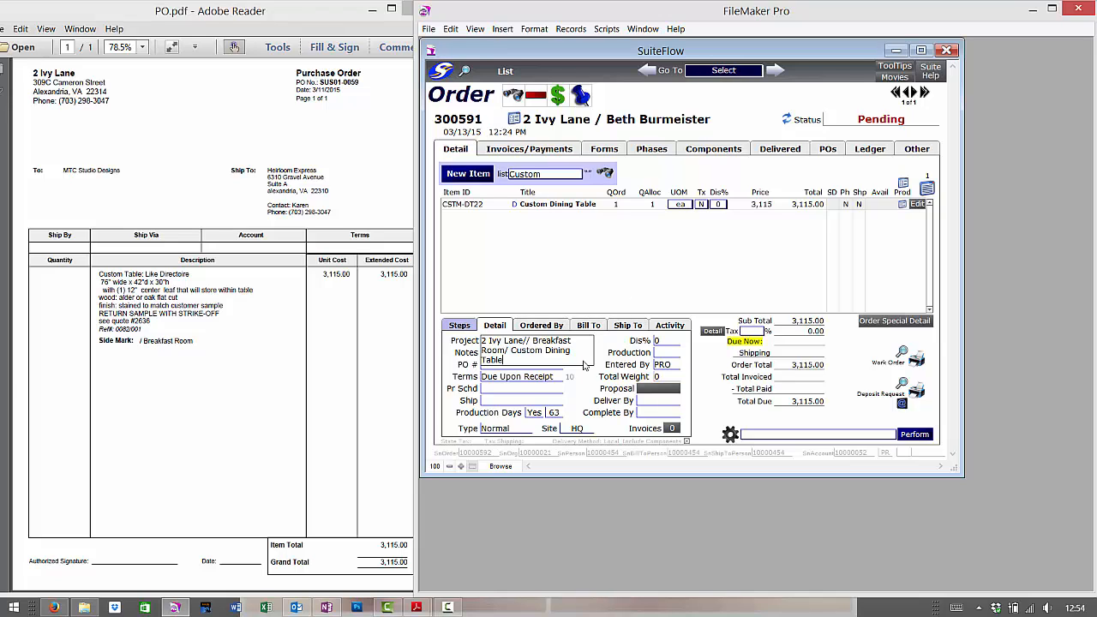
left_click(536, 368)
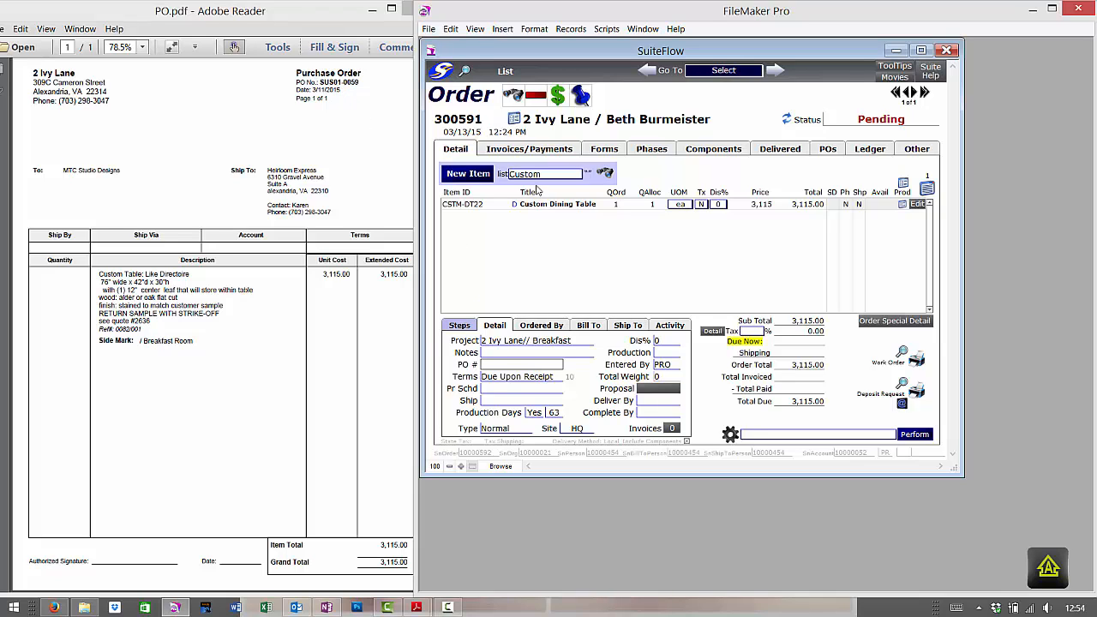
Enter PO number SUS01-0059/ MTC 2636, checking it against the purchase order PDF.
type("SUS01")
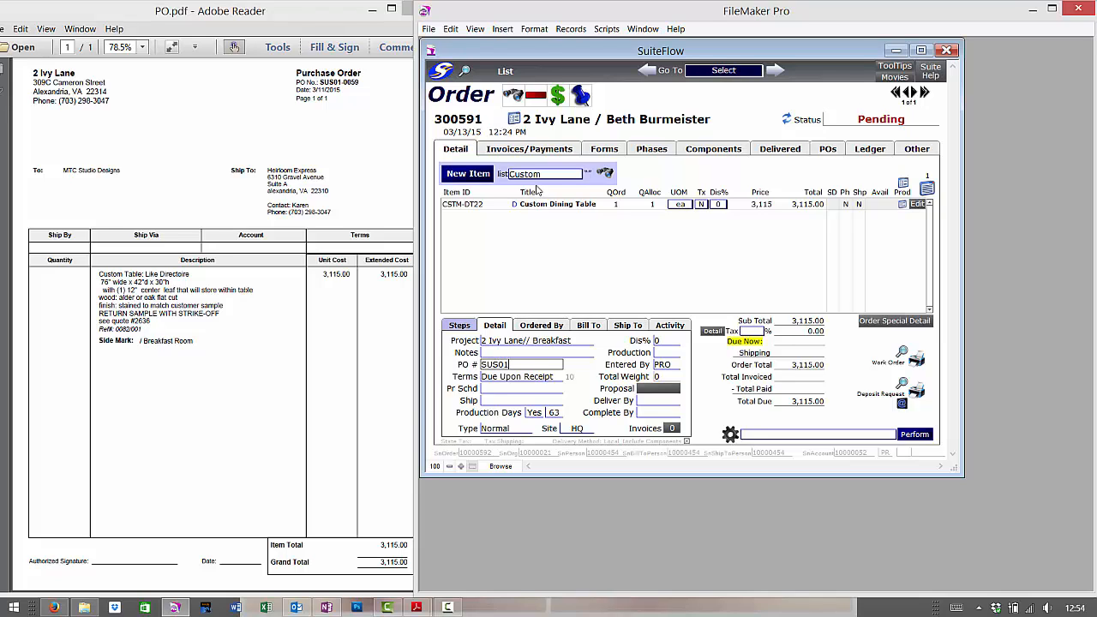
type("-0059/")
key("Tab")
type("M")
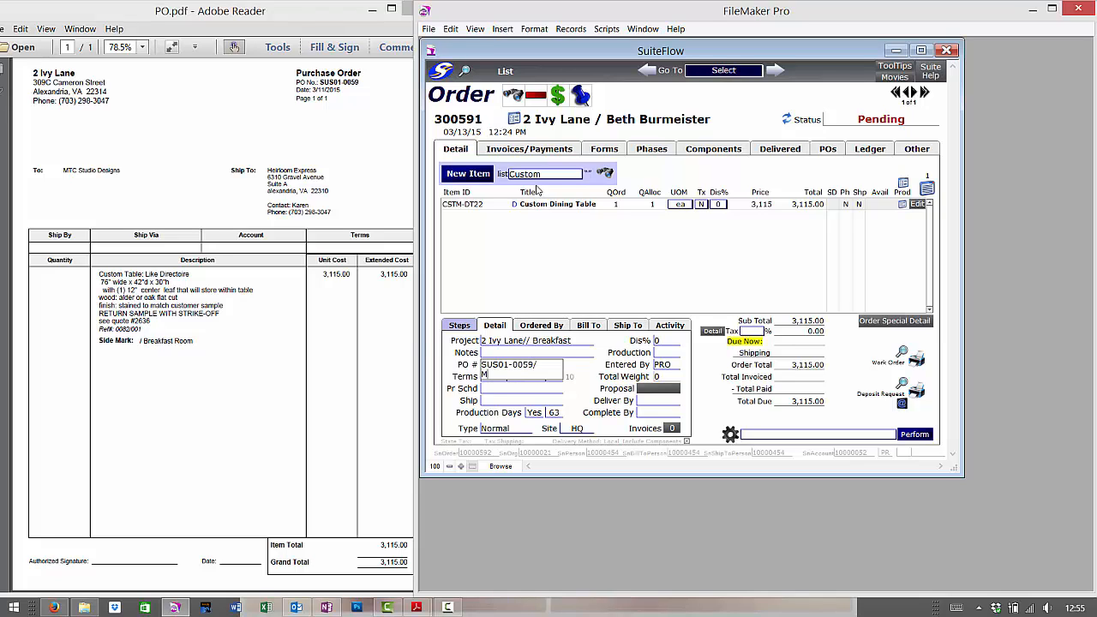
type("TC2636")
mouse_move(433, 607)
left_click(502, 527)
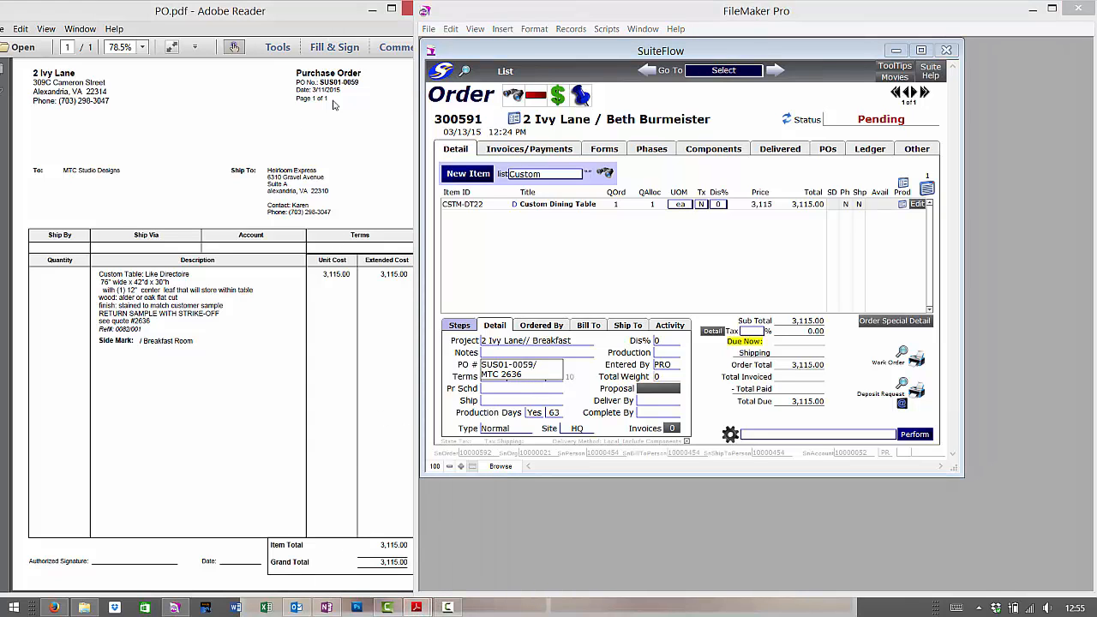
mouse_move(416, 607)
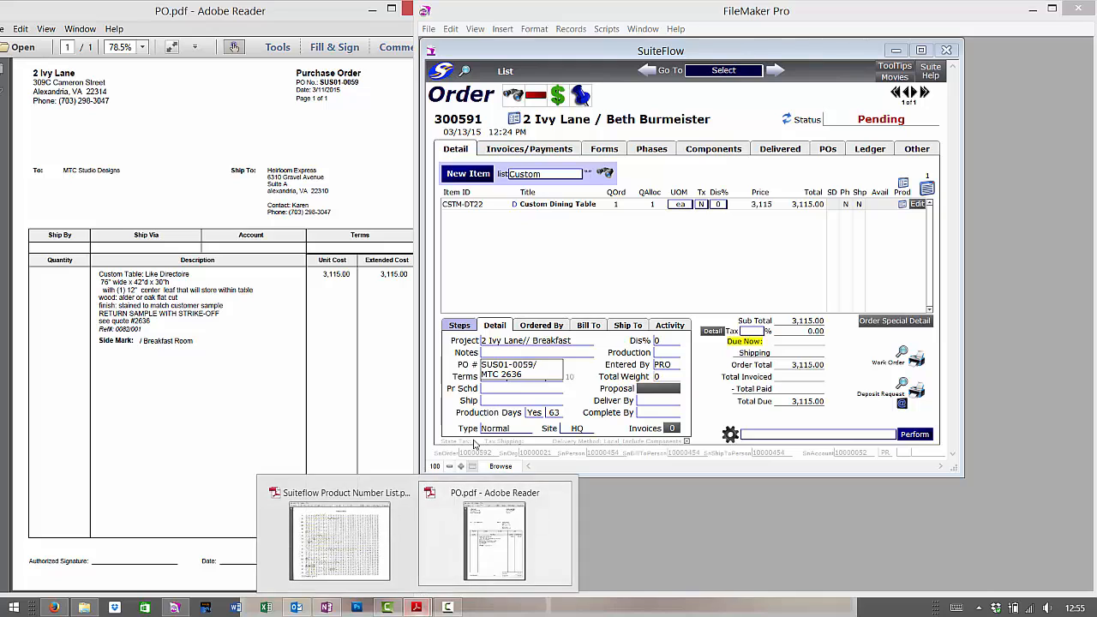
left_click(532, 383)
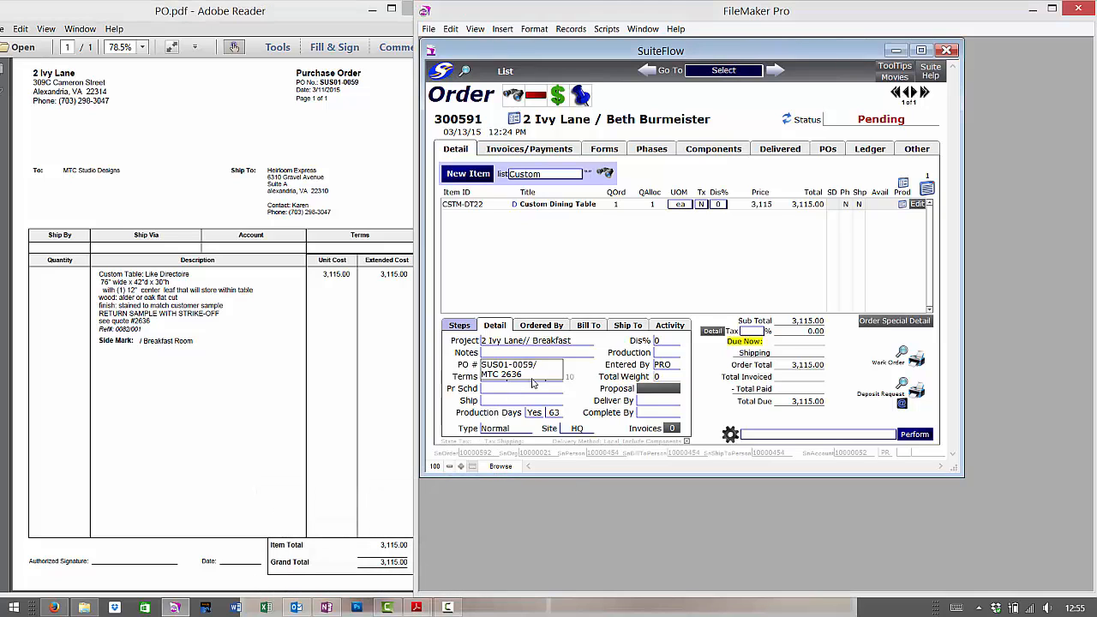
left_click(576, 378)
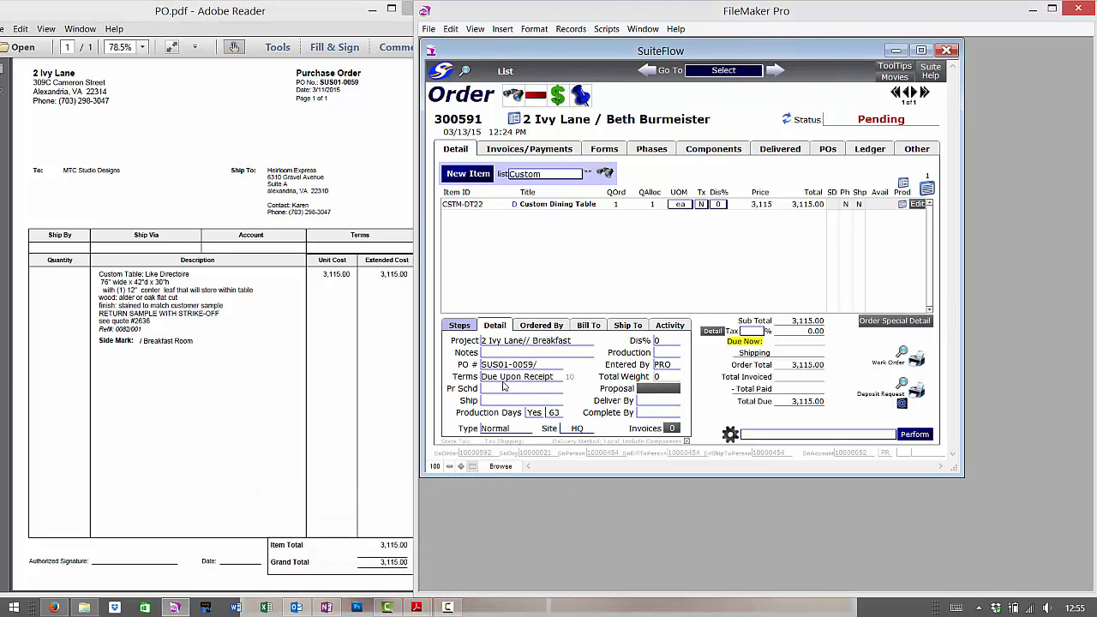
Set the payment terms to 9 Weeks and the shipping method to Best Way.
left_click(506, 382)
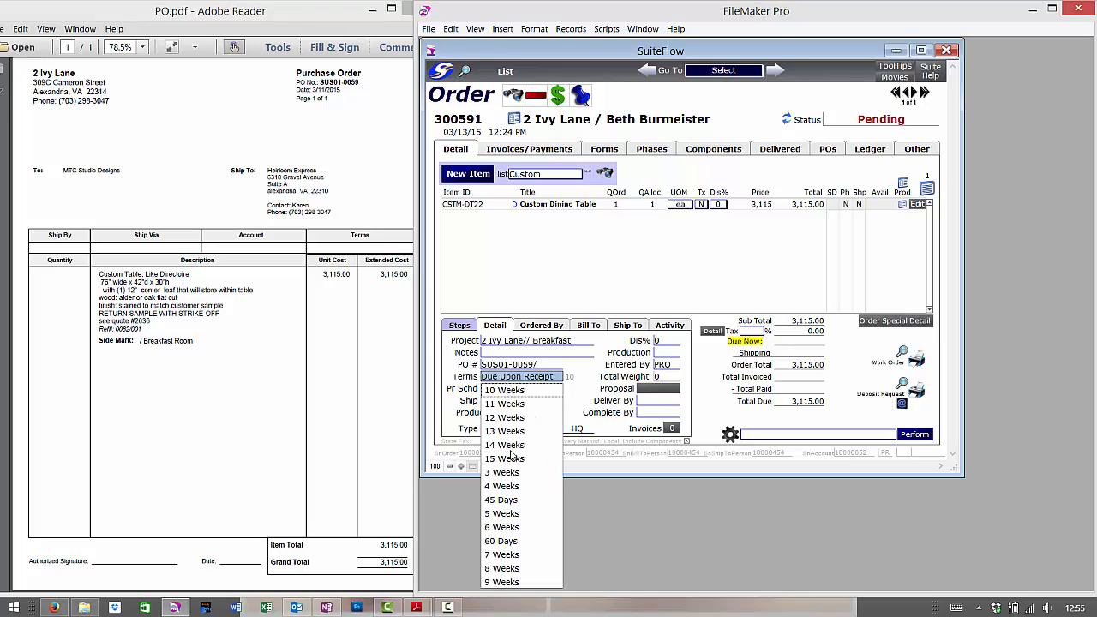
left_click(502, 582)
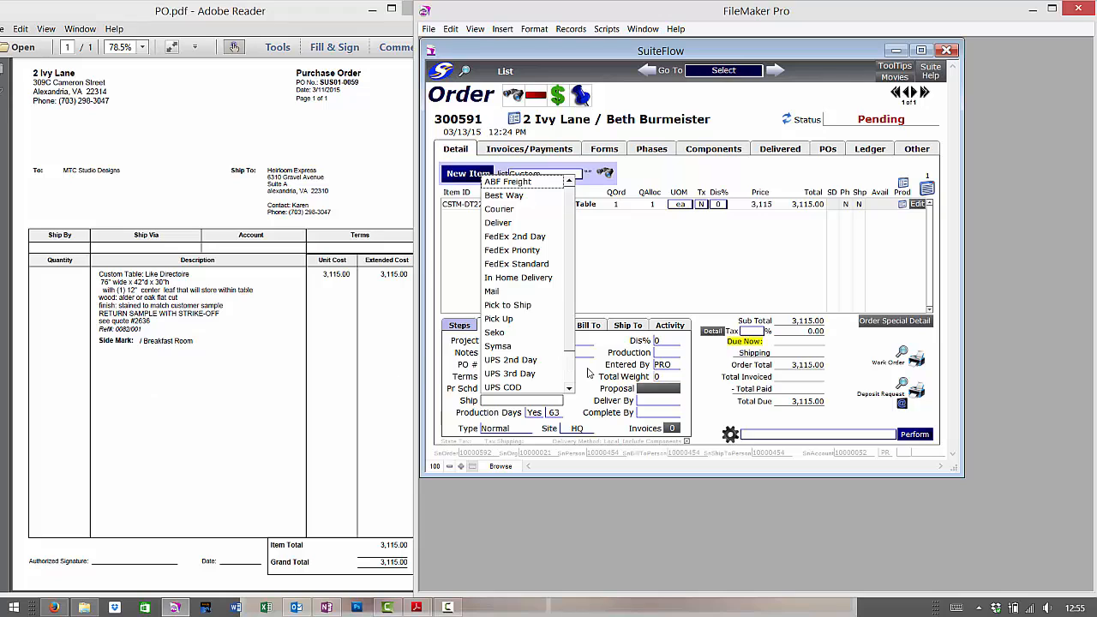
left_click(589, 386)
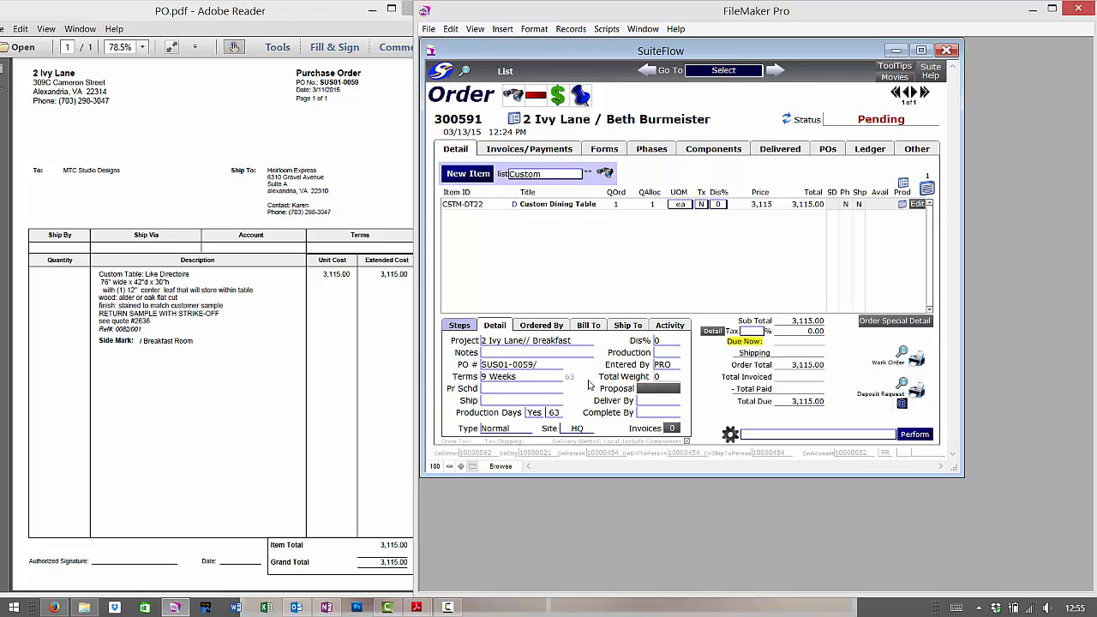
left_click(543, 403)
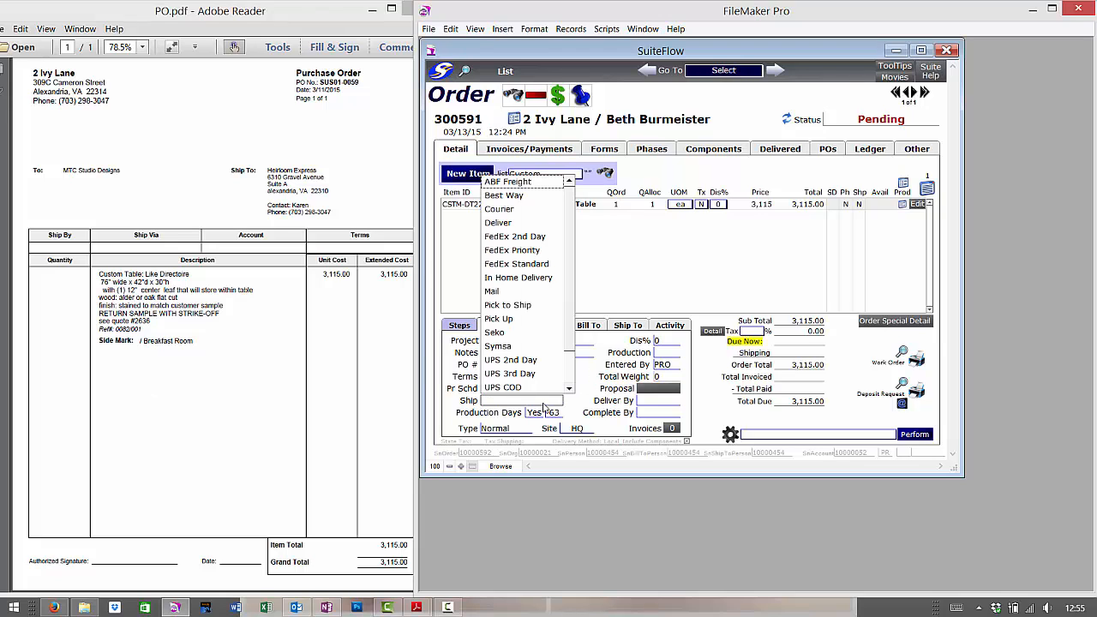
left_click(519, 195)
left_click(626, 326)
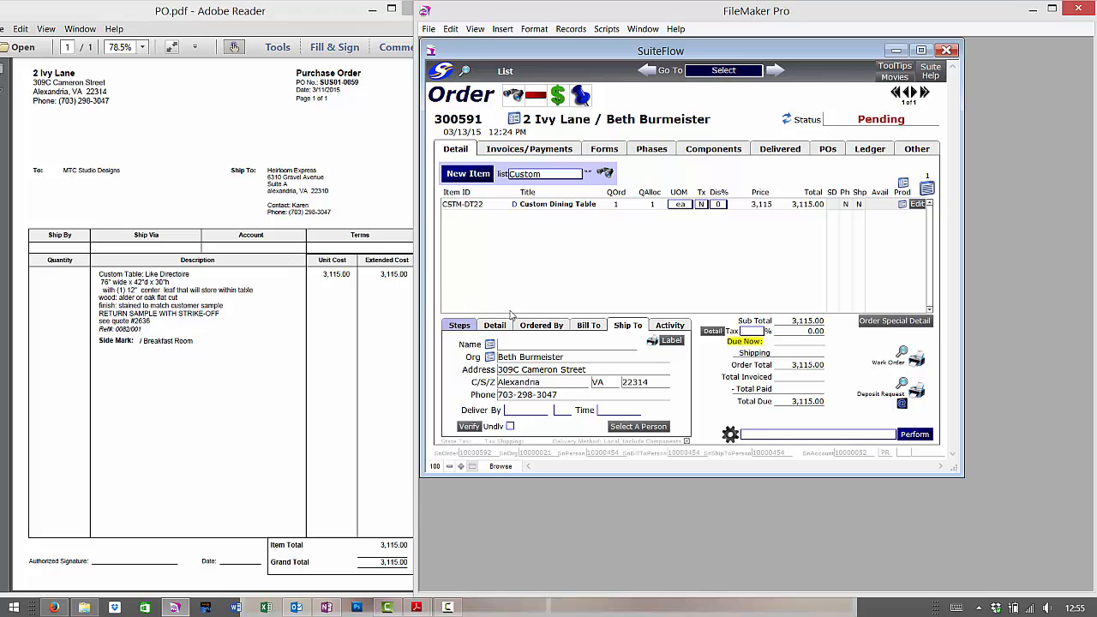
Set the ship-to name to Heirloom Express.
left_click(530, 344)
type("hEIRLOOM eX")
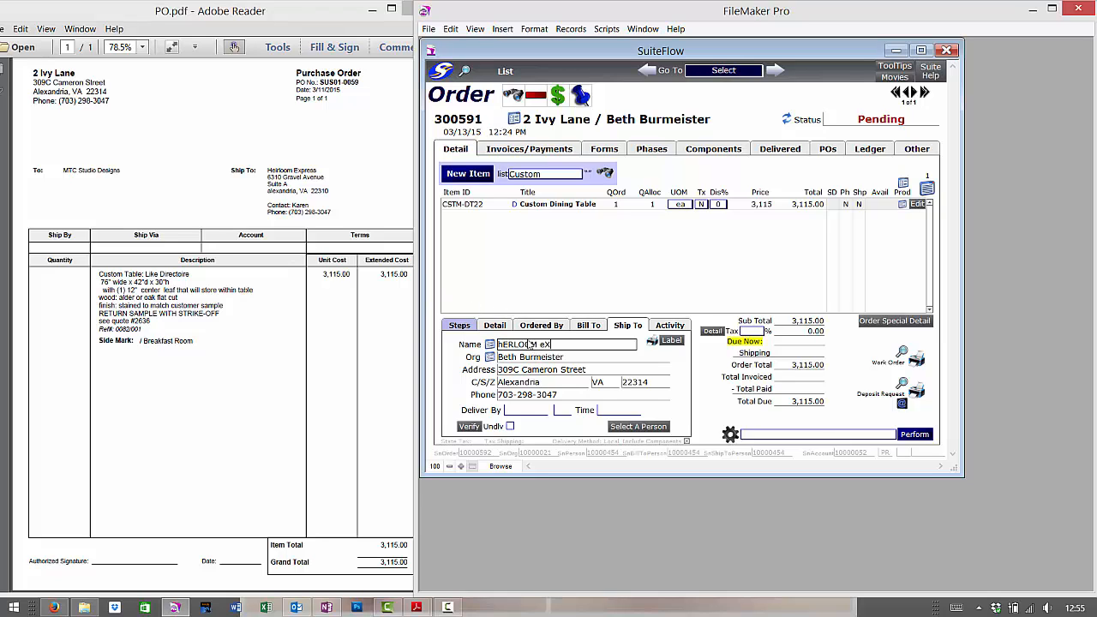
type("PRESS")
key("ctrl+a")
type("H")
key("Caps_Lock")
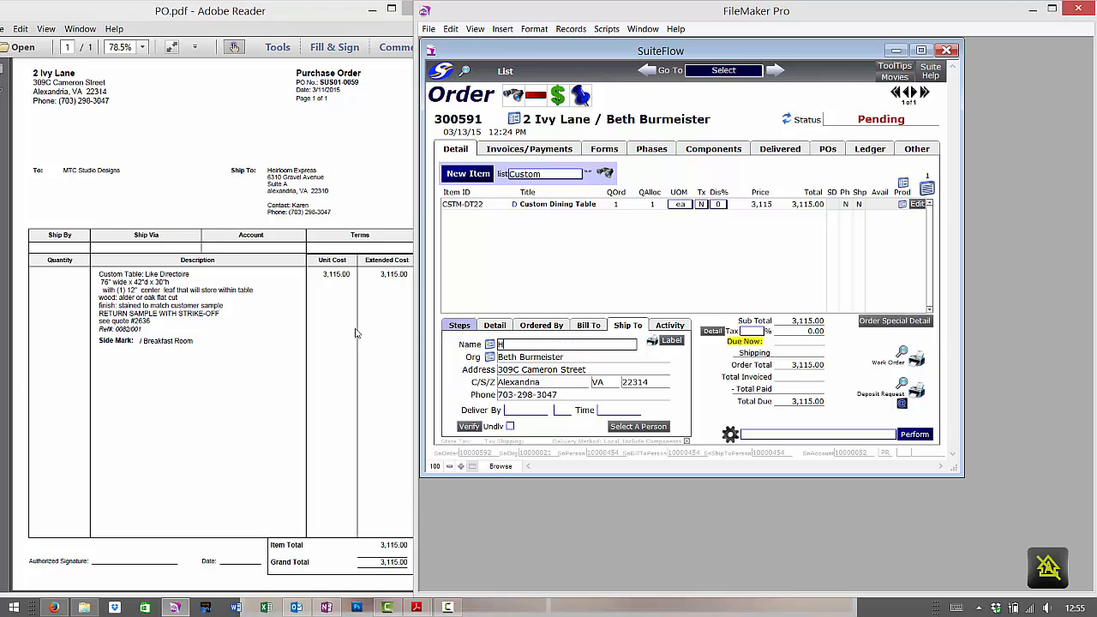
type("eirloom Ex")
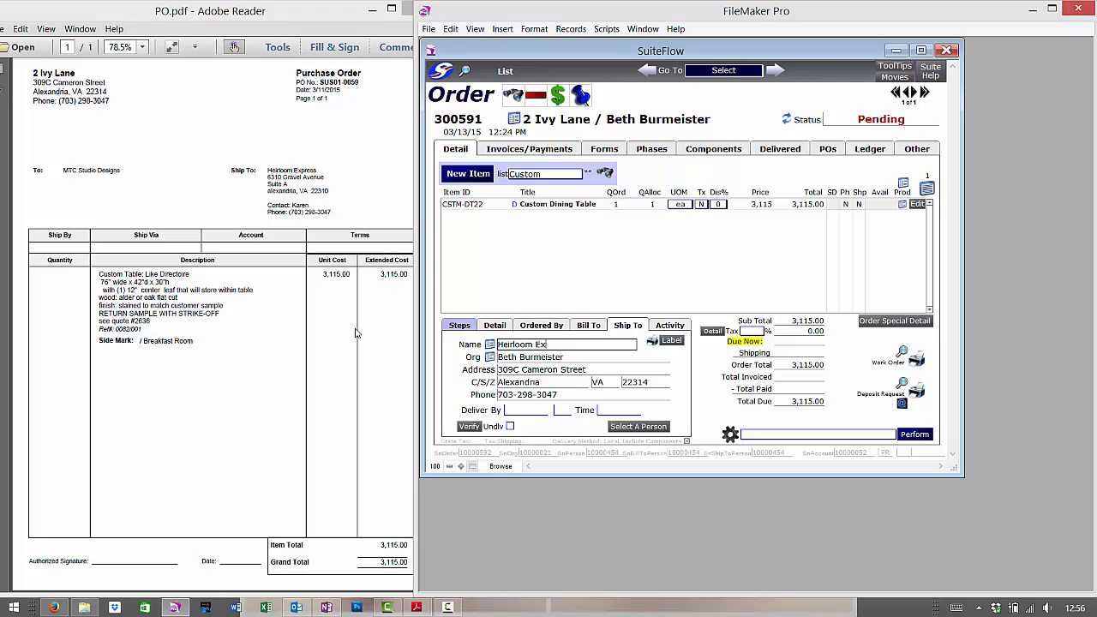
type("press")
Replace the ship-to organisation line with a 'Contact:' line naming the customer contact.
left_click(526, 361)
key("ctrl+a")
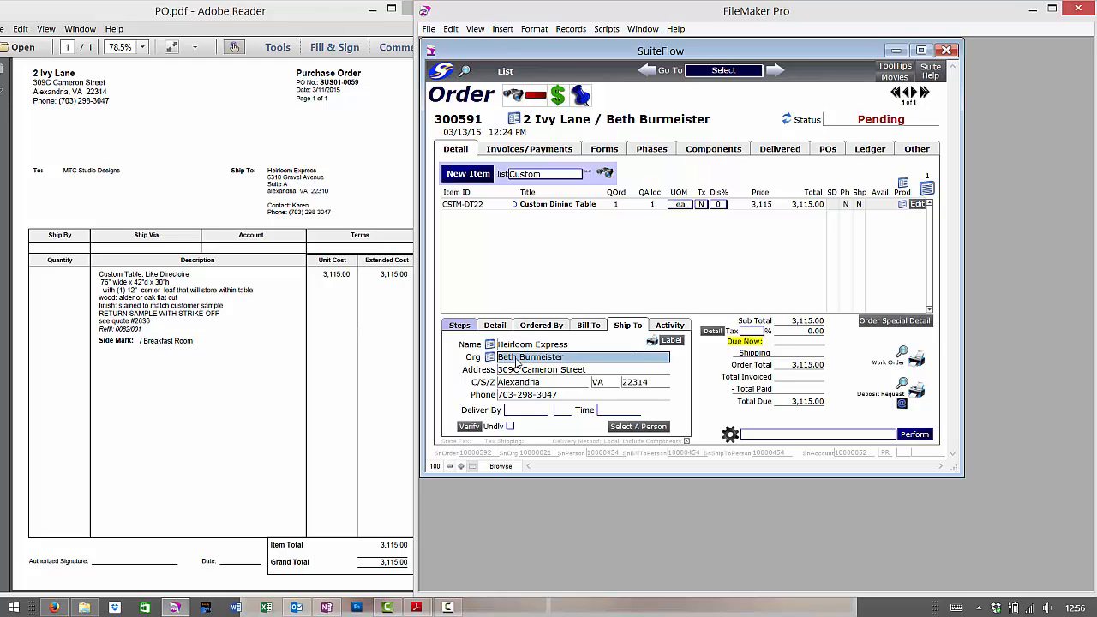
type("A")
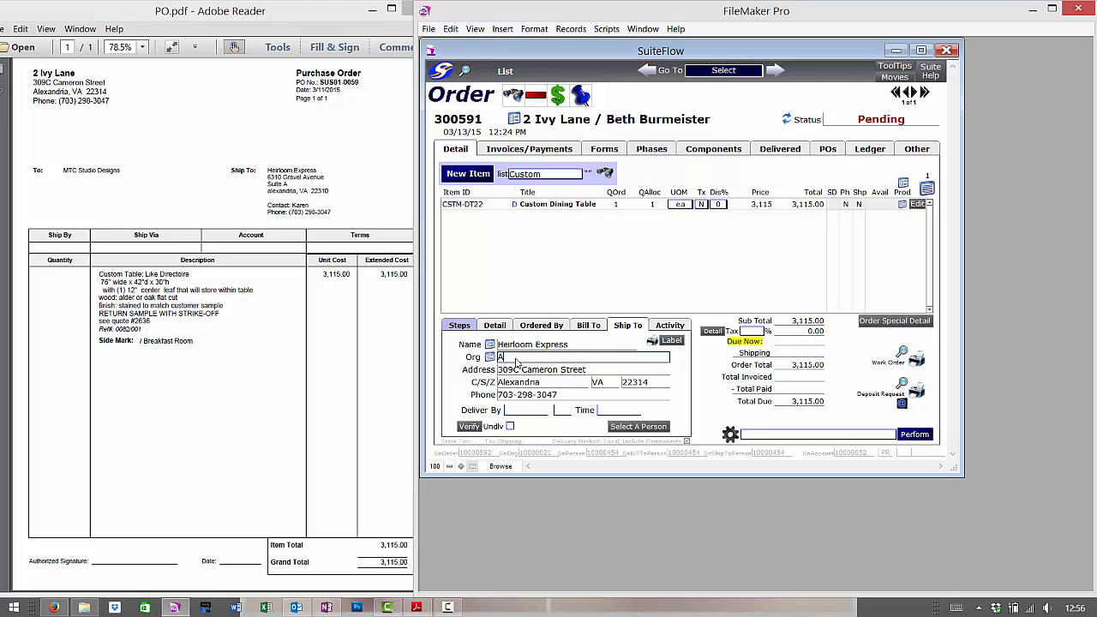
type("TTN: Karen")
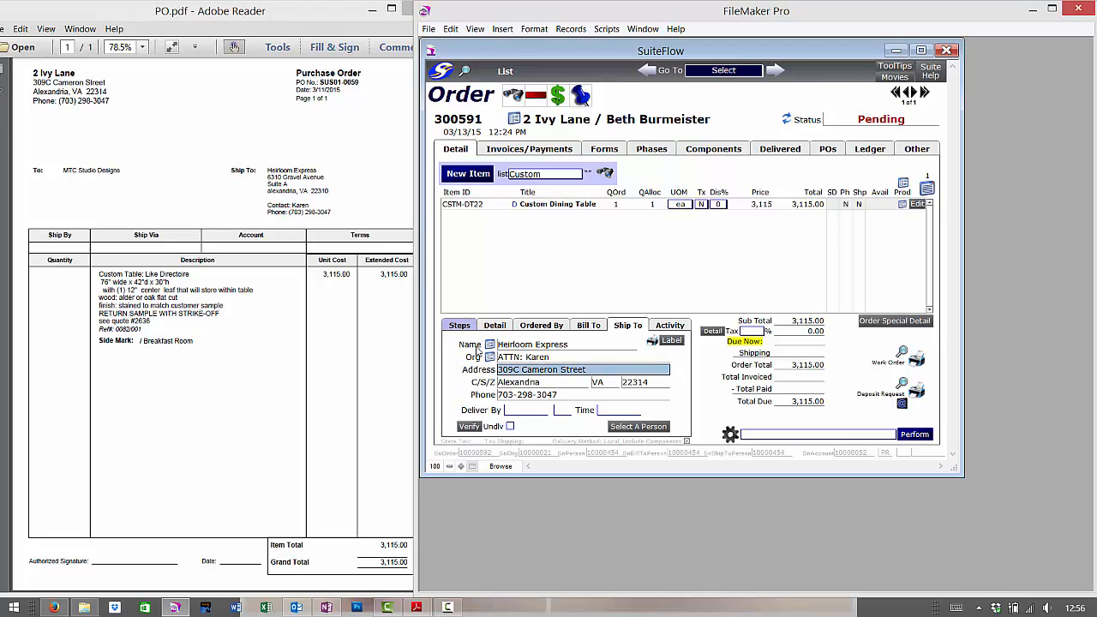
left_click_drag(526, 358, 433, 365)
type("Contact")
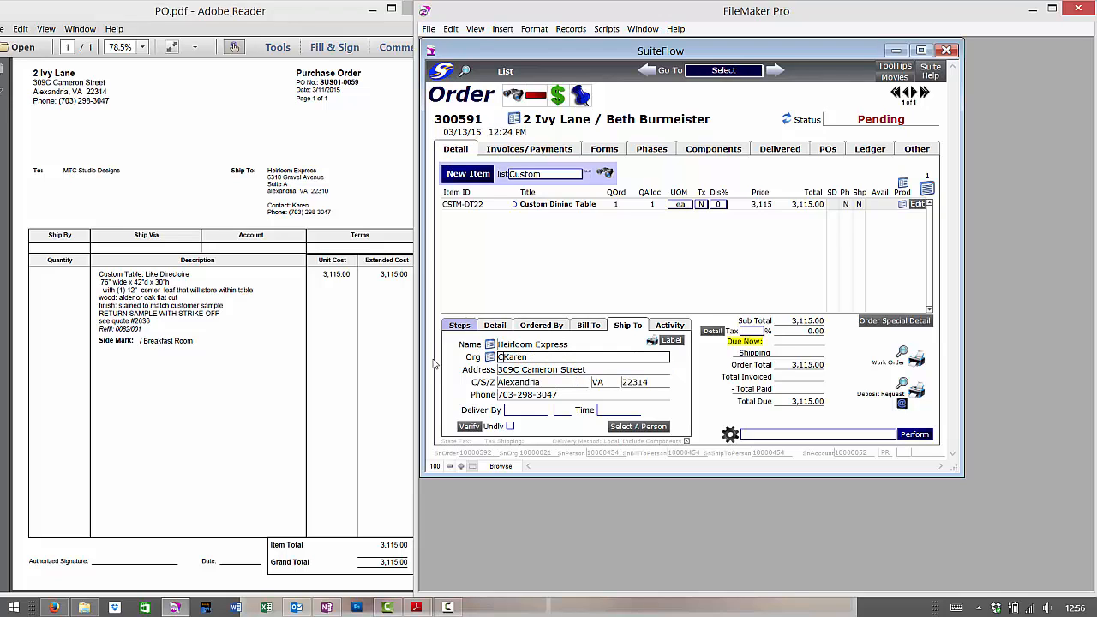
type(":")
triple_click(525, 372)
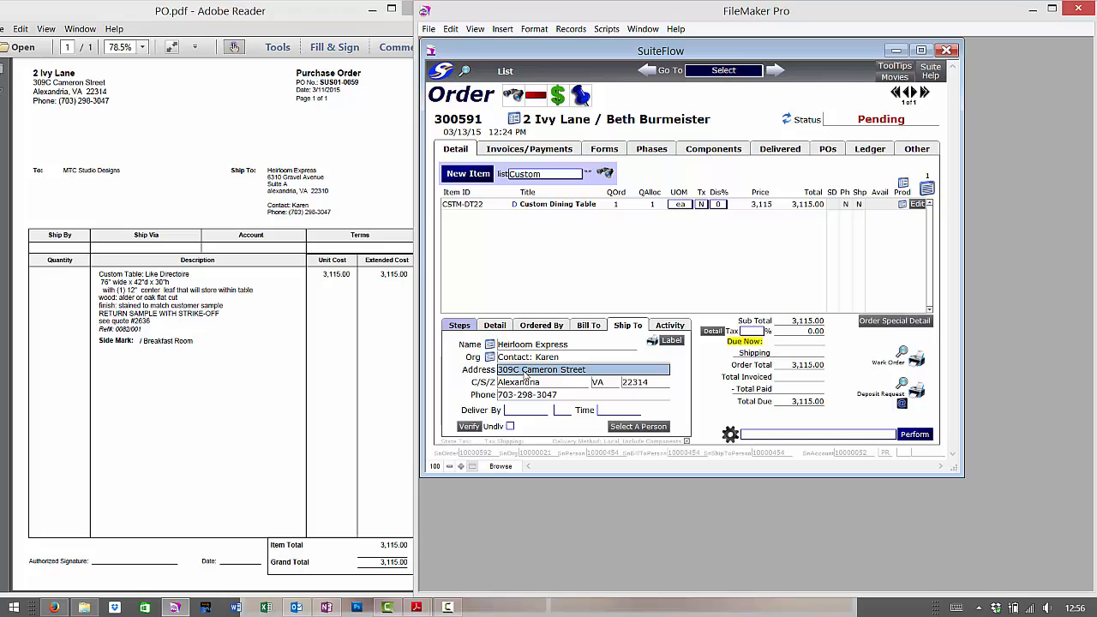
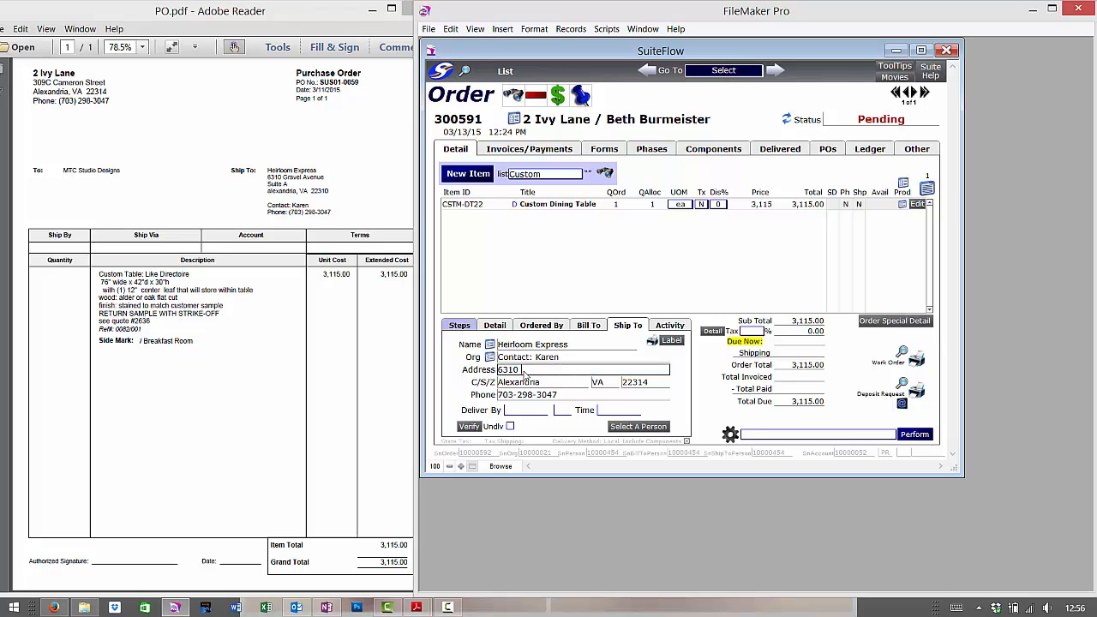
left_click(663, 385)
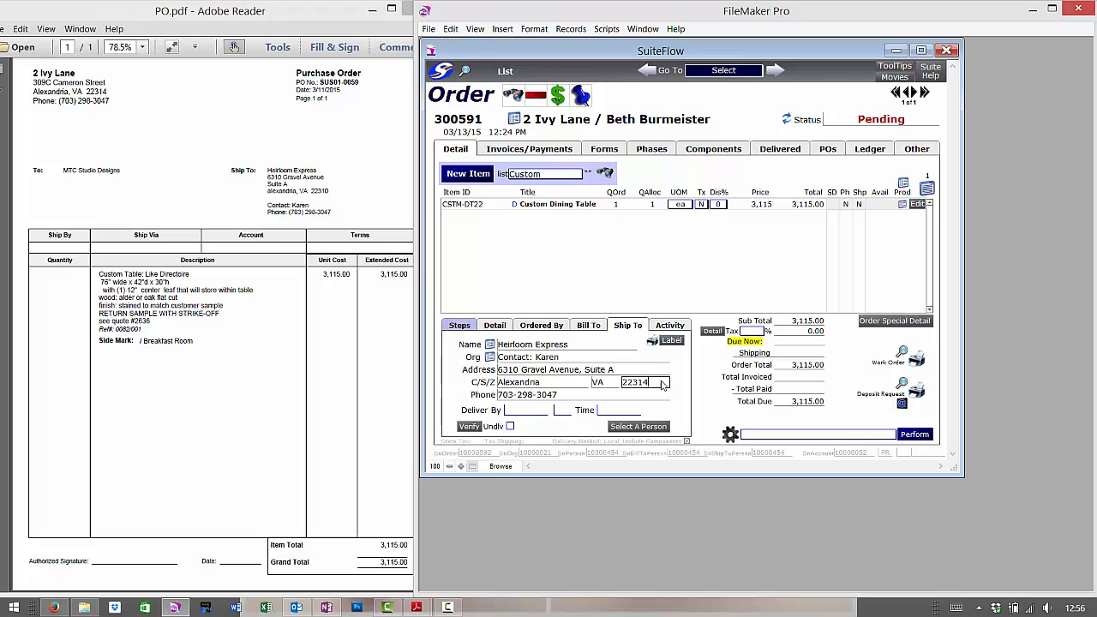
key("BackSpace")
left_click(318, 366)
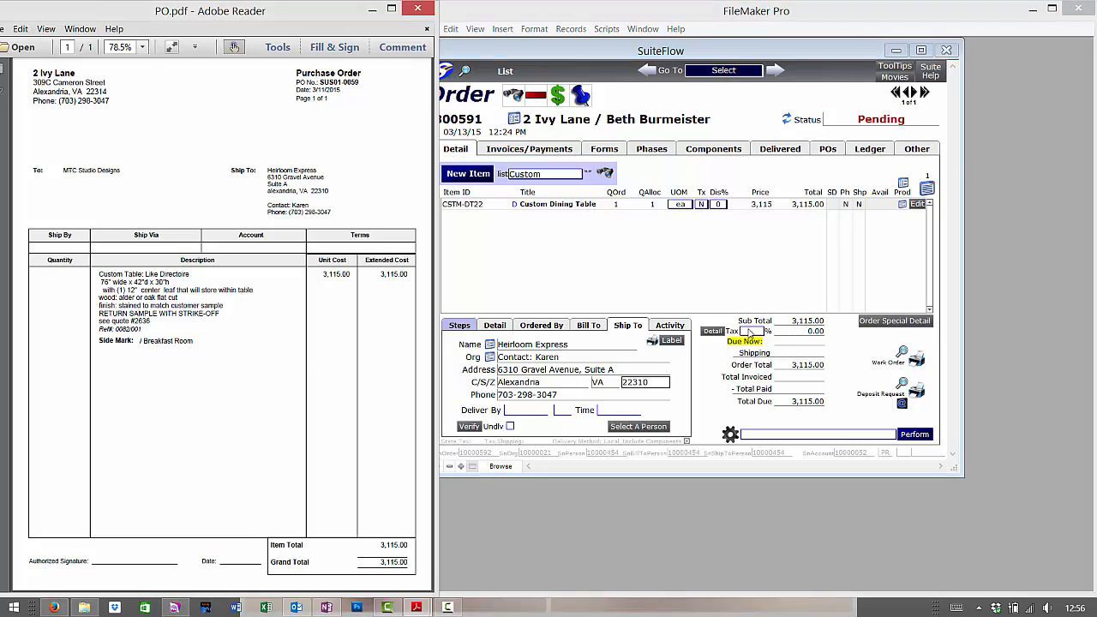
left_click(778, 343)
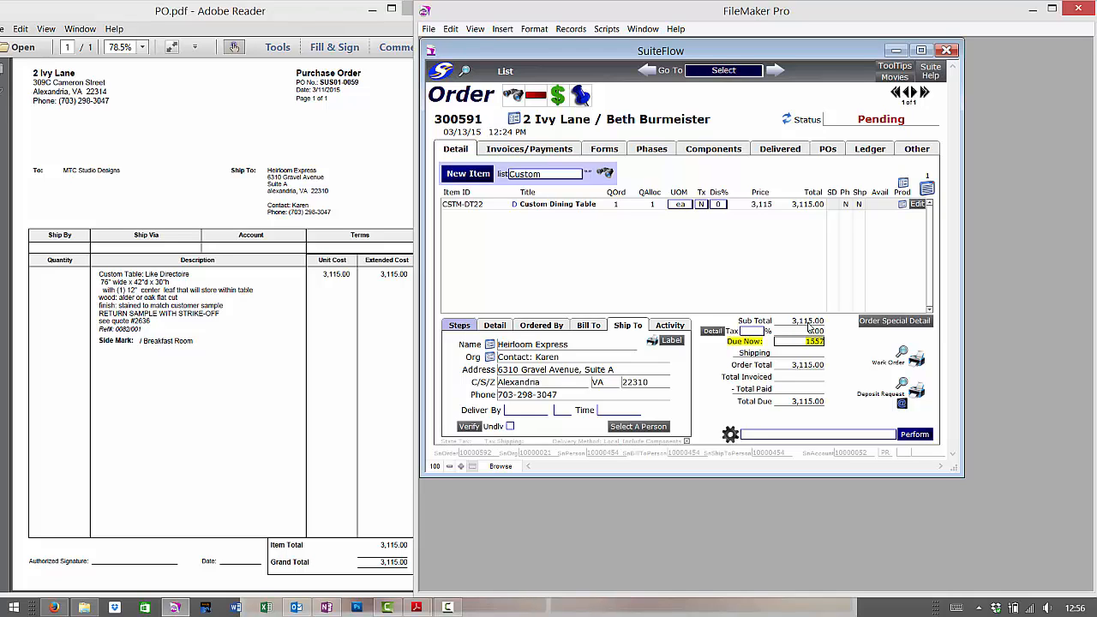
Set Due Now to 1557.5 and bring up the deposit request preview.
type(".5")
left_click(841, 367)
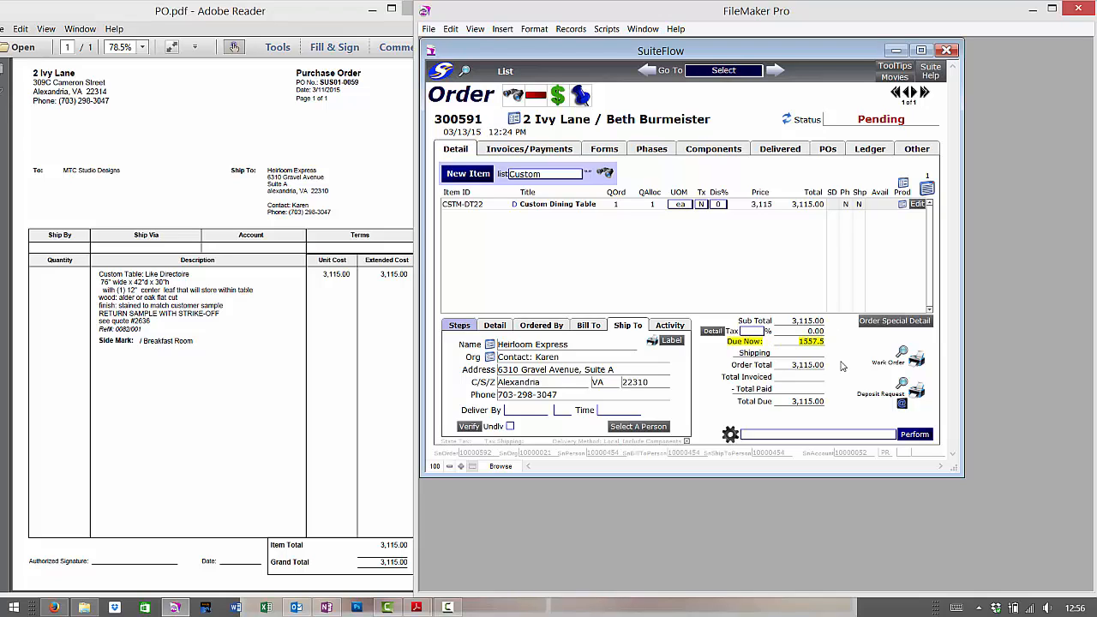
left_click(904, 386)
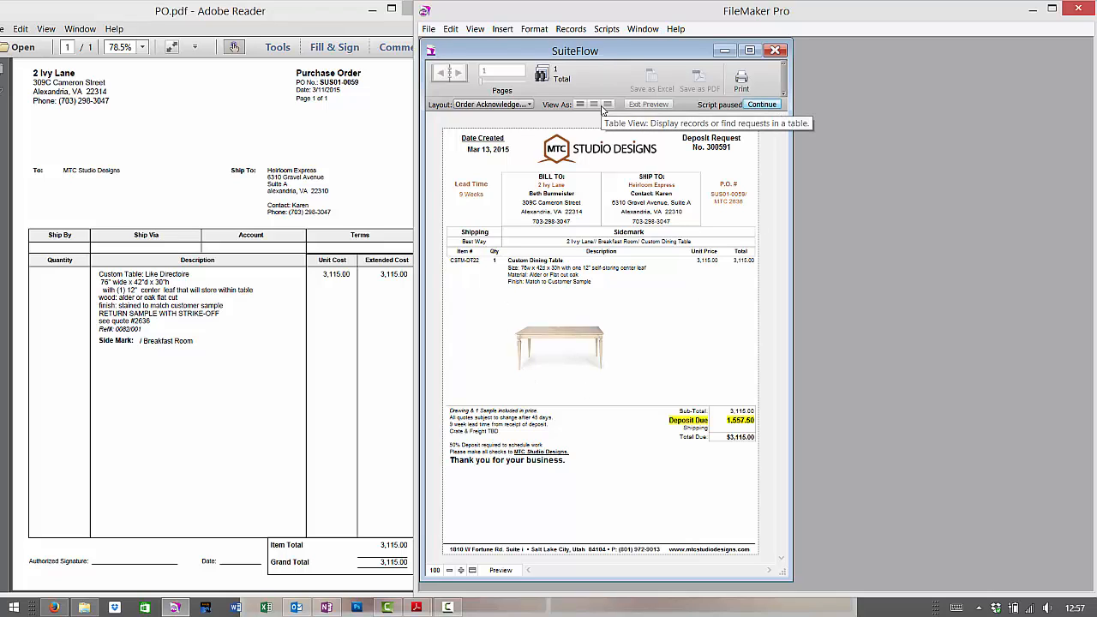
Glance at the Scripts menu without running anything, then start saving the deposit request as a PDF.
left_click(606, 28)
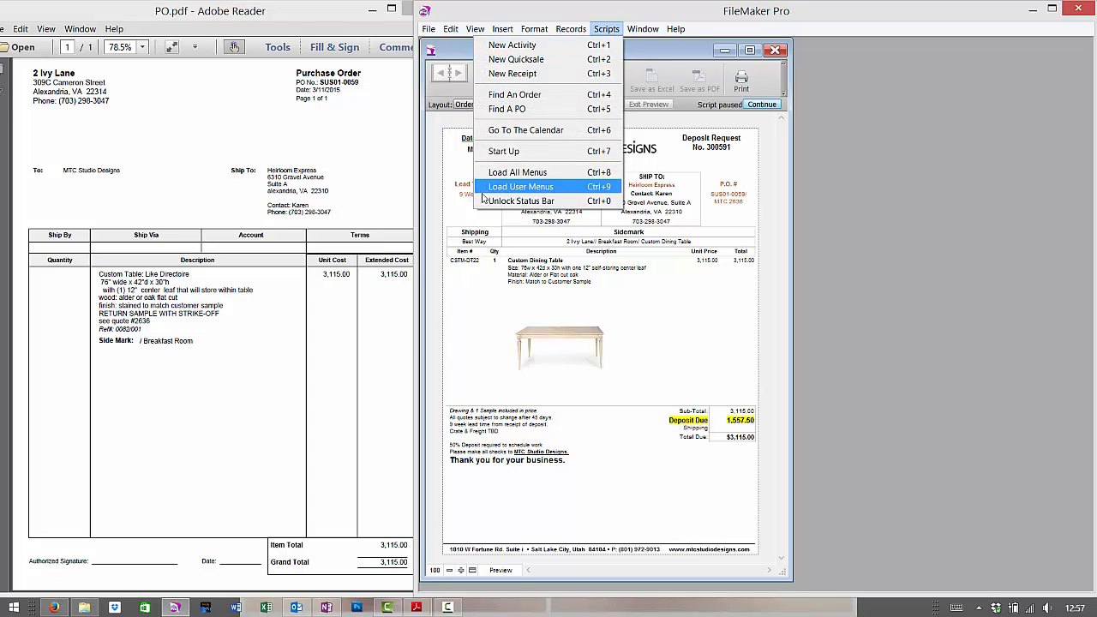
left_click(600, 242)
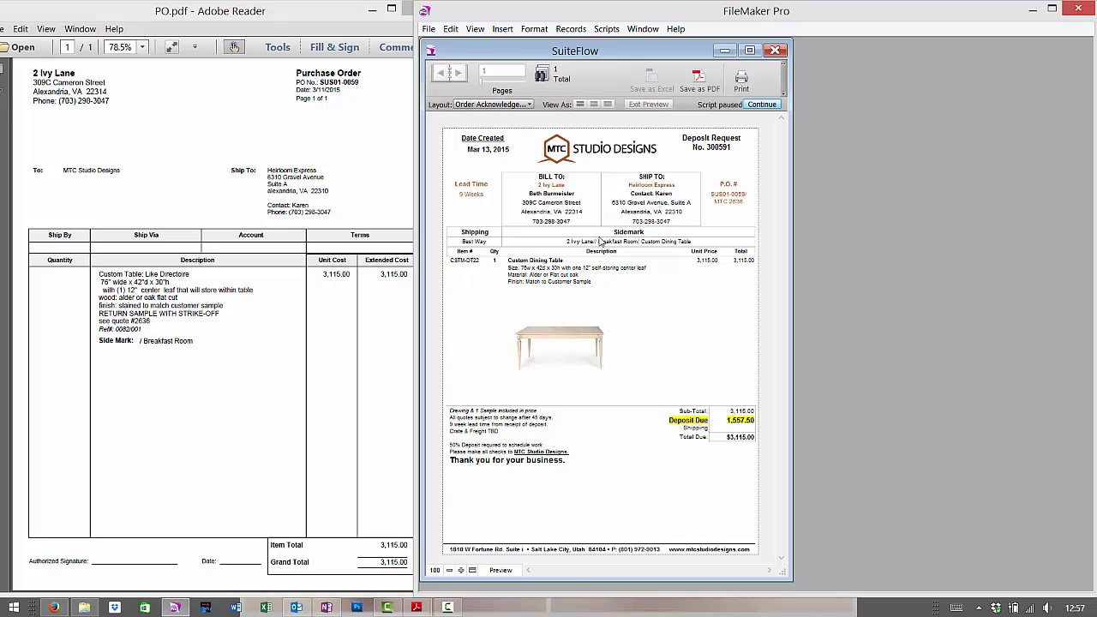
left_click(701, 78)
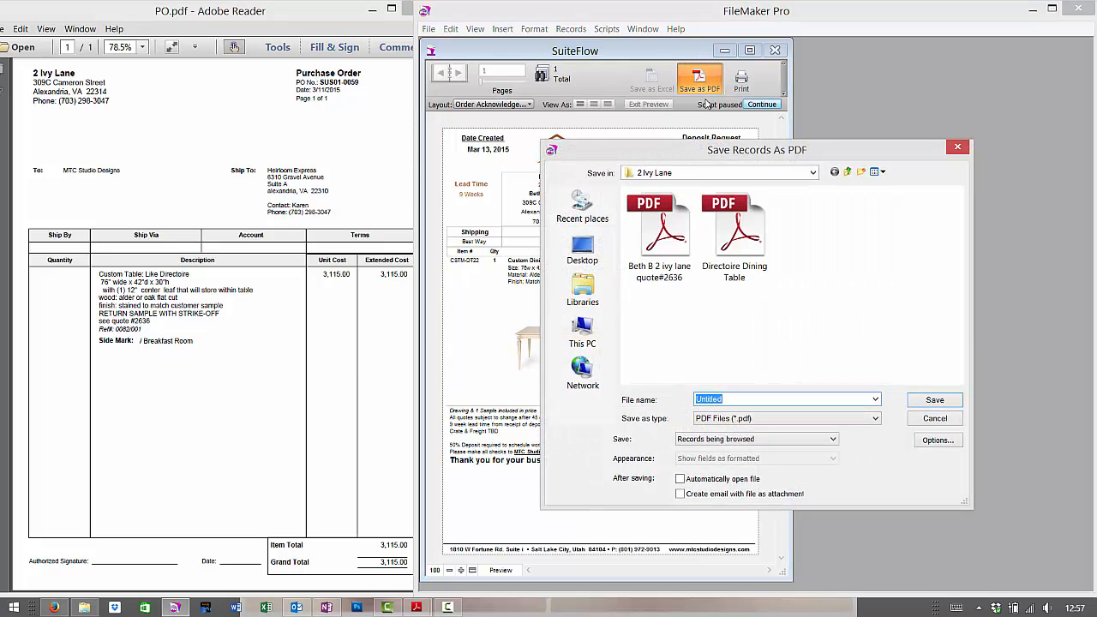
left_click(848, 173)
left_click(848, 172)
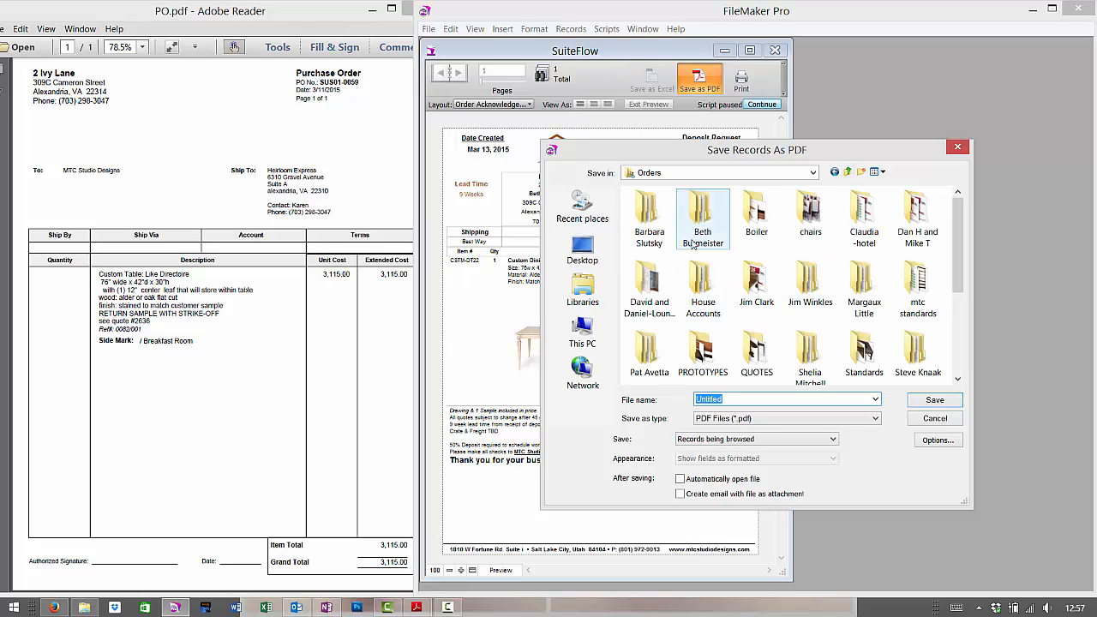
double_click(703, 210)
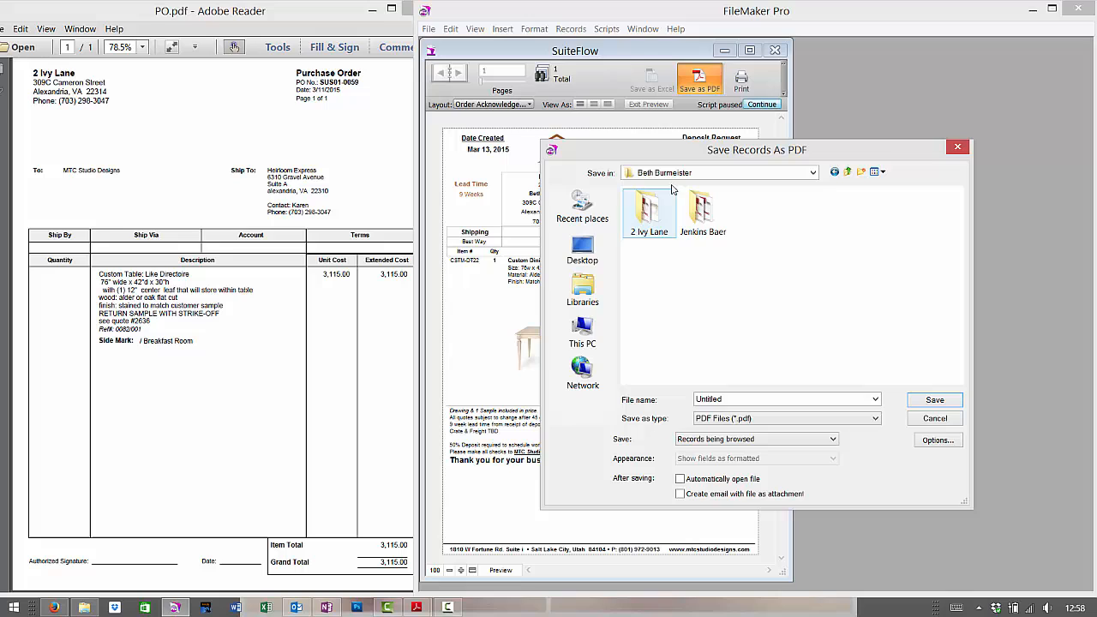
left_click(836, 175)
left_click(584, 251)
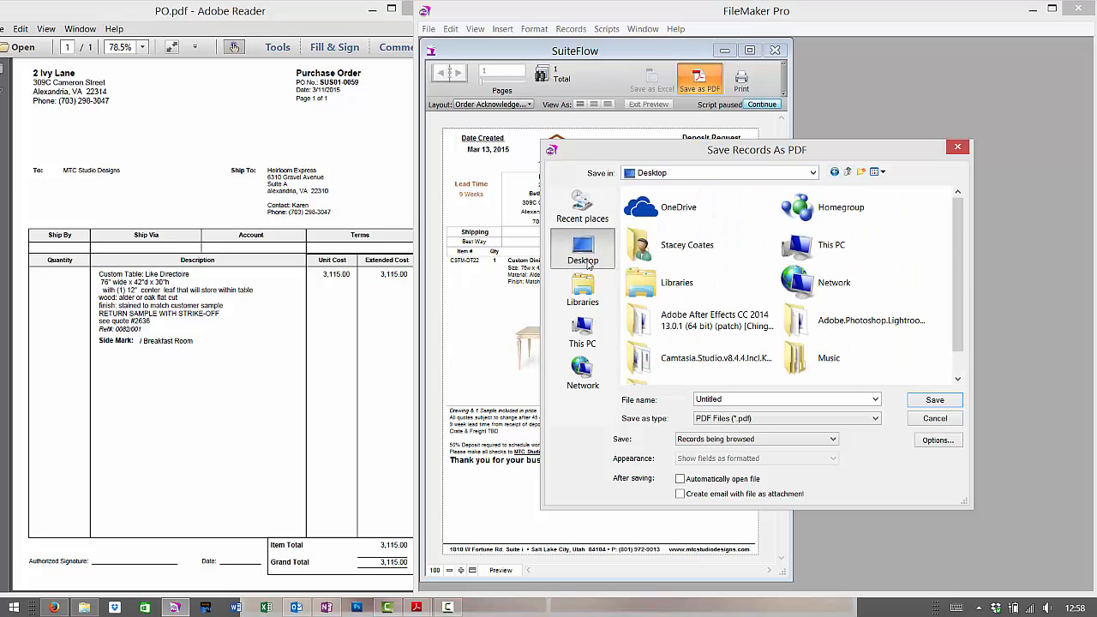
double_click(667, 246)
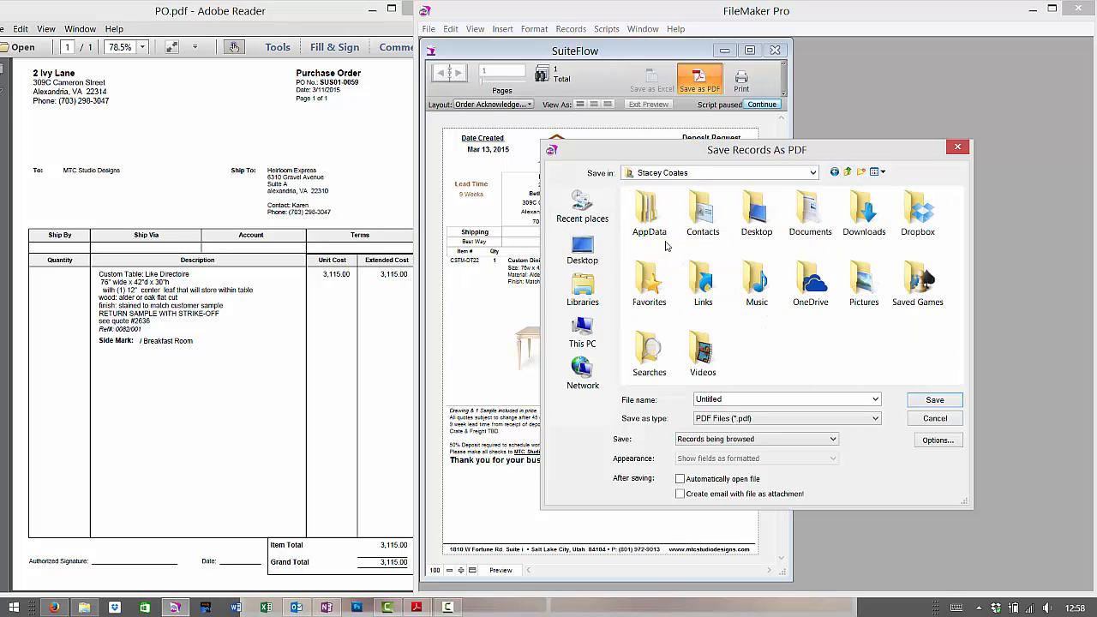
double_click(917, 219)
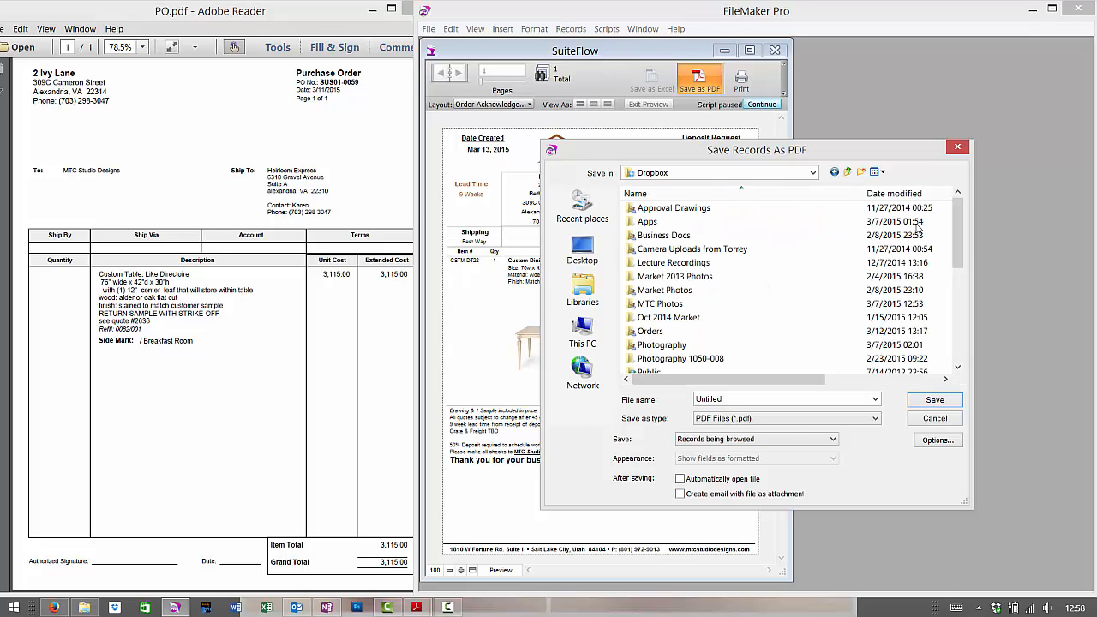
left_click(683, 336)
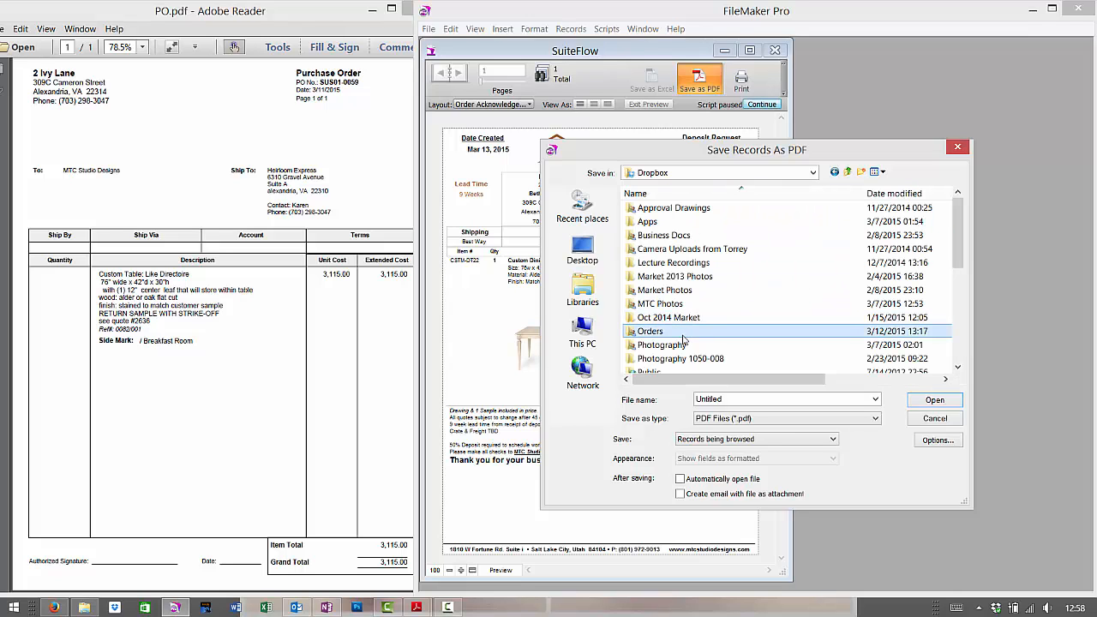
double_click(683, 337)
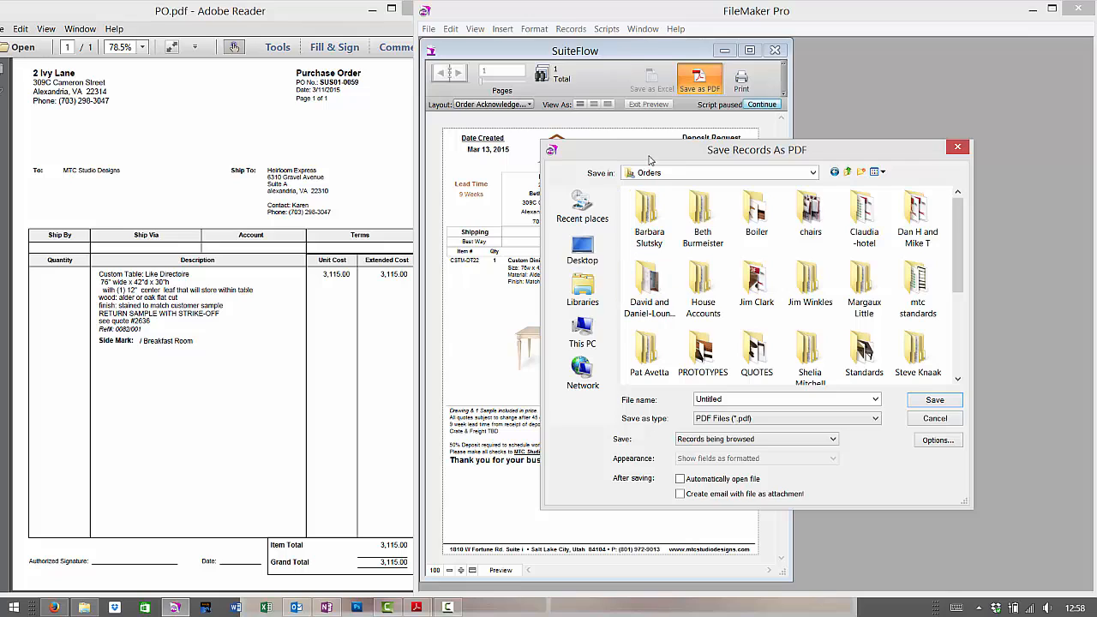
left_click_drag(650, 159, 752, 161)
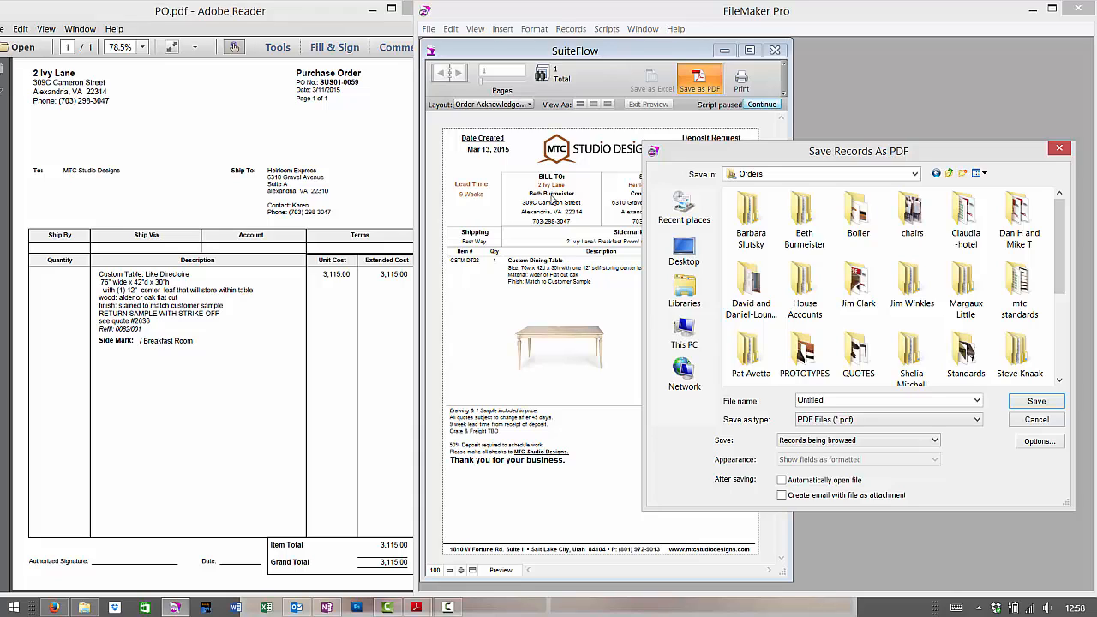
double_click(825, 233)
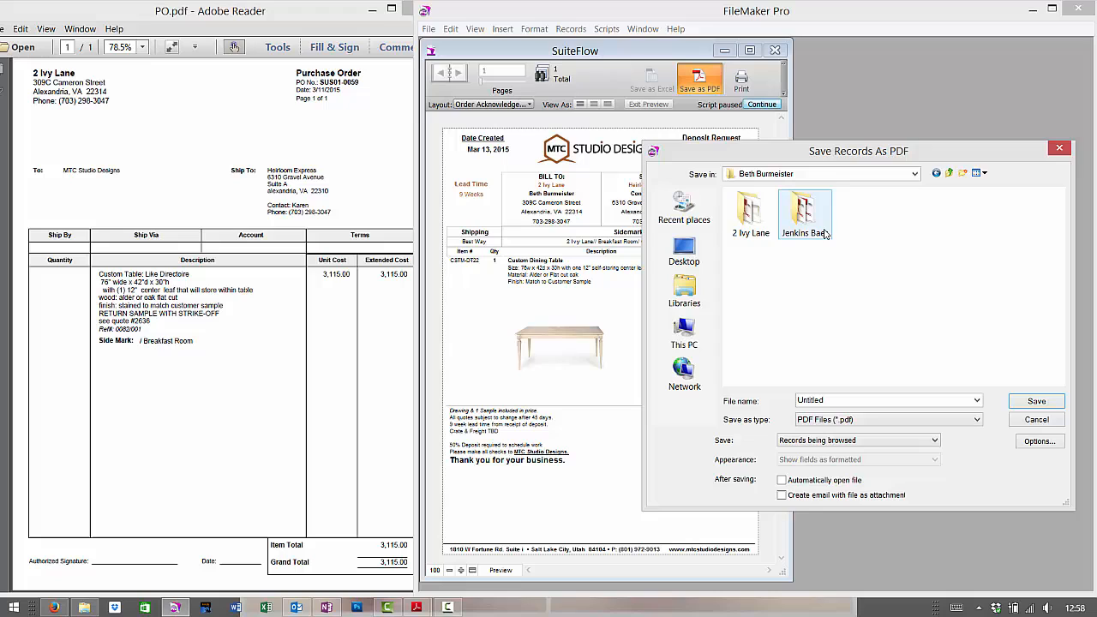
double_click(746, 218)
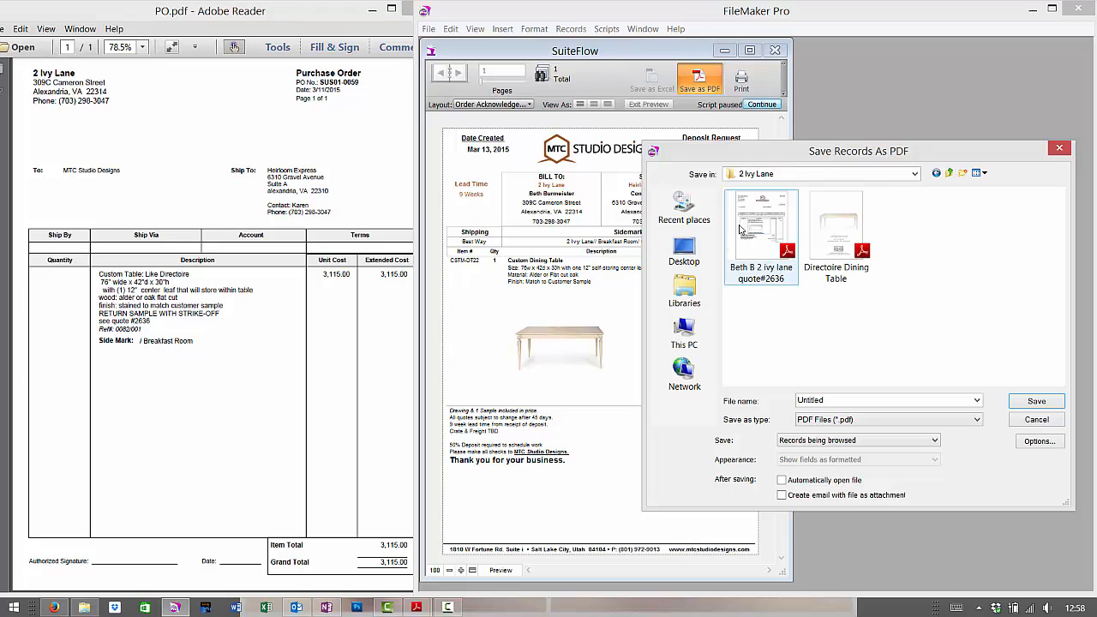
double_click(847, 403)
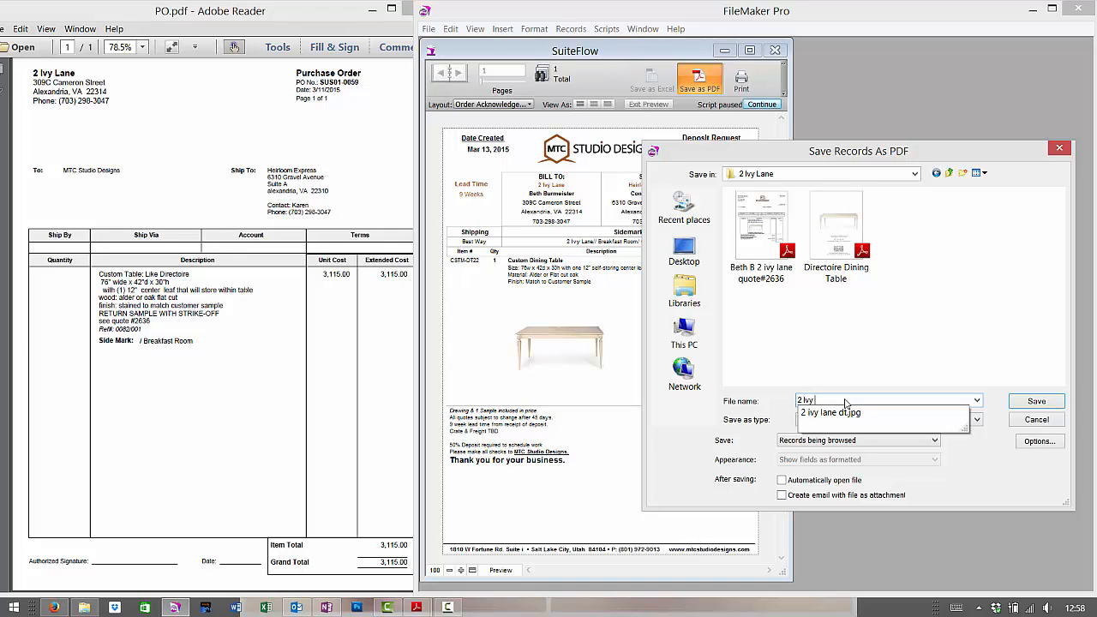
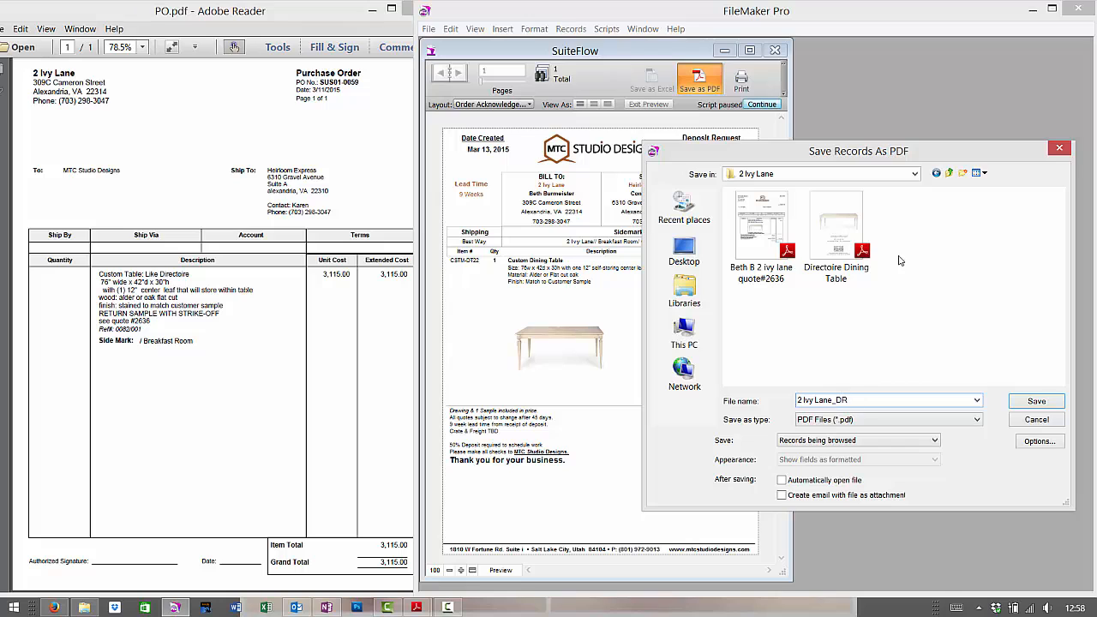
left_click_drag(862, 171, 862, 201)
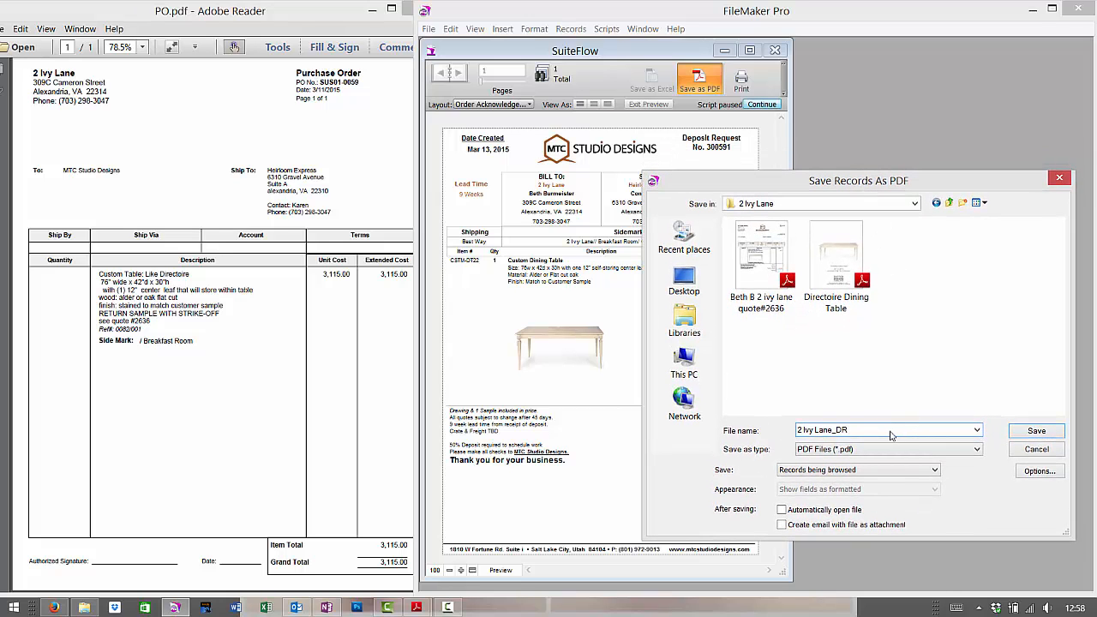
type("300591")
left_click(1037, 430)
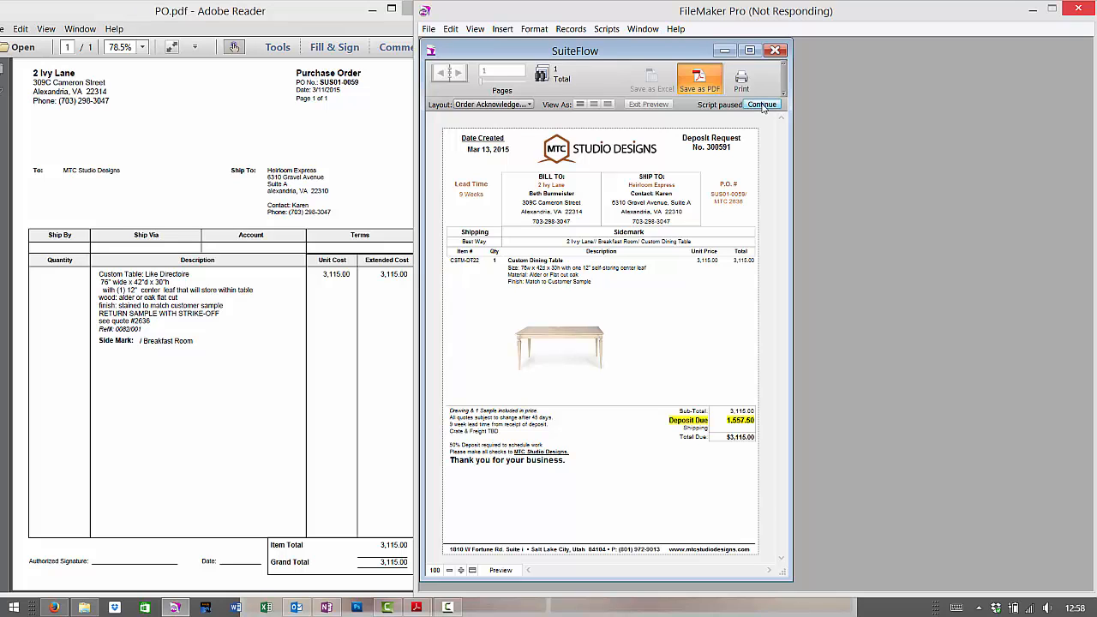
Resume the paused script and cancel printing the deposit request.
left_click(762, 105)
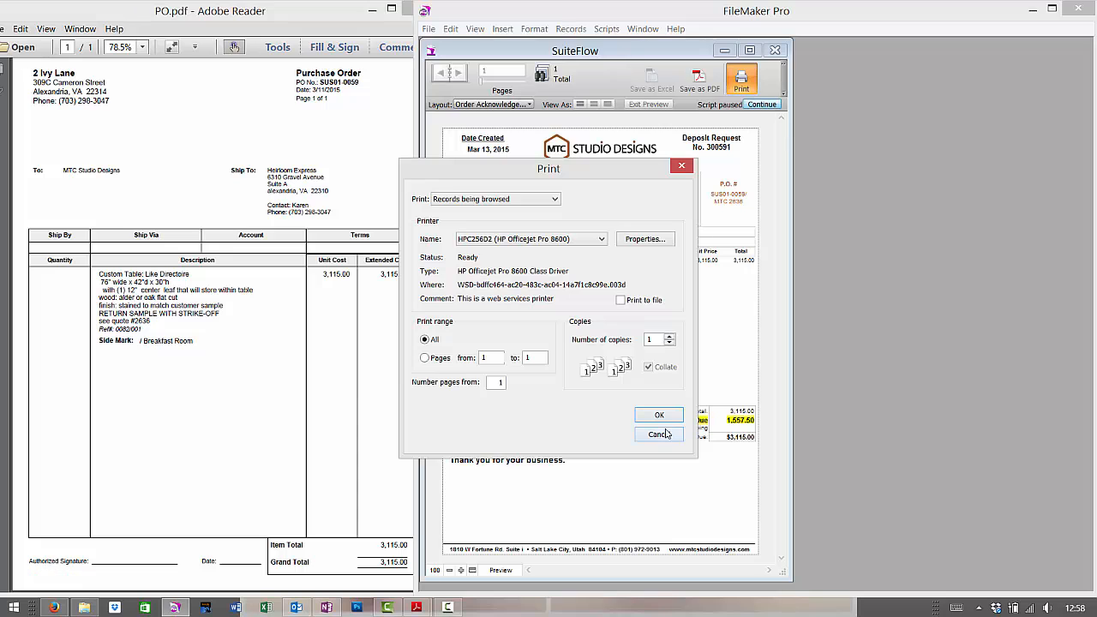
left_click(601, 239)
left_click(616, 224)
left_click(685, 166)
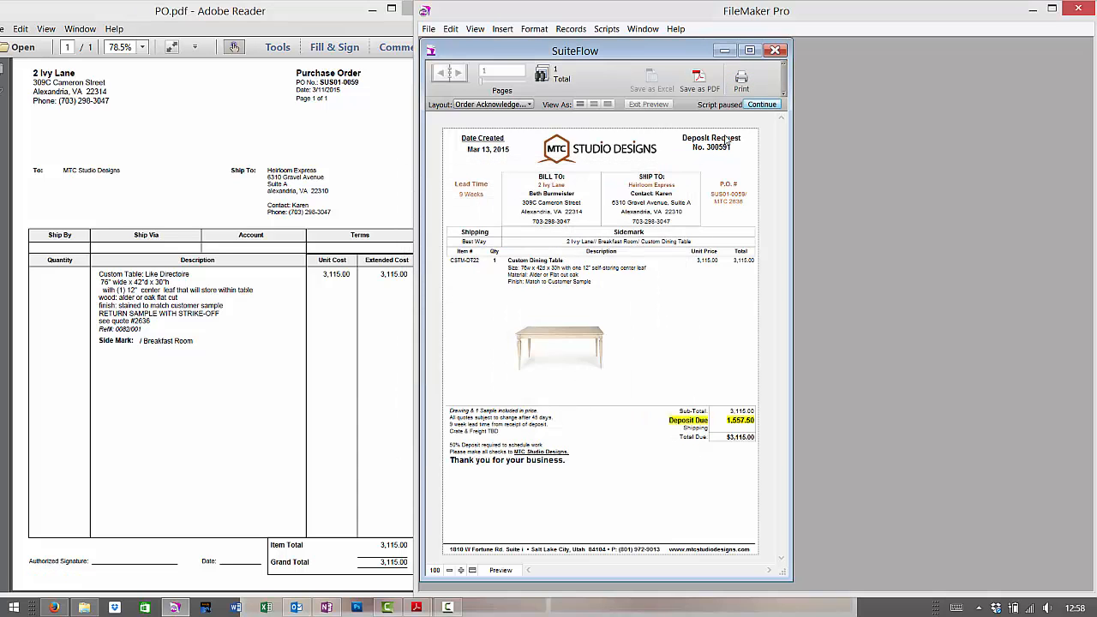